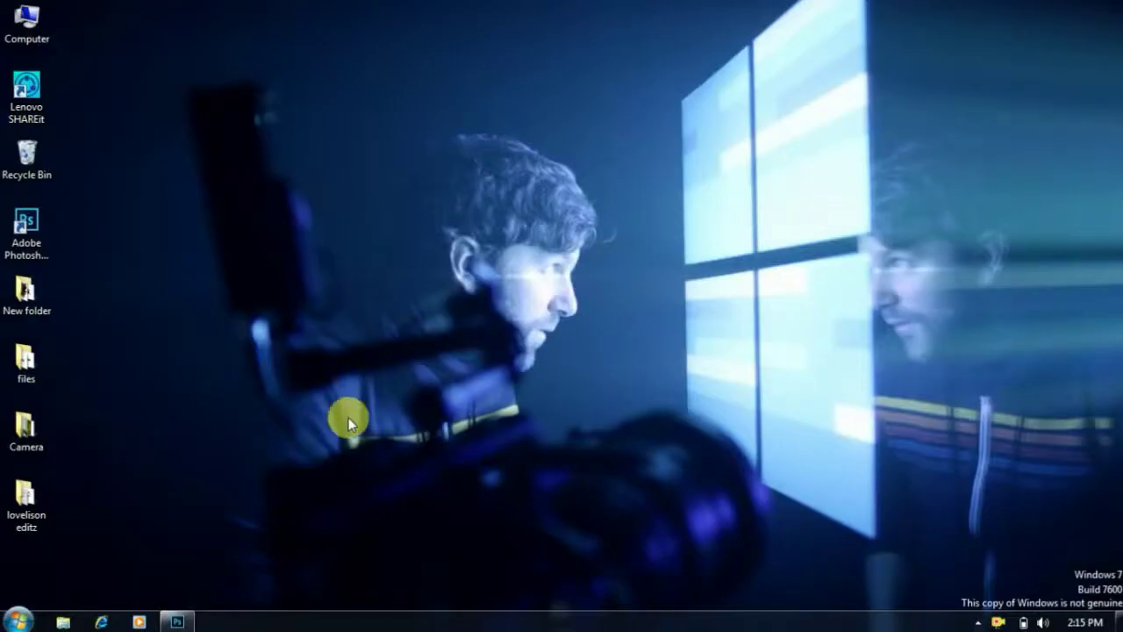
Restore the minimized Photoshop window from the taskbar
{"action": "left_click", "coordinate": [177, 622]}
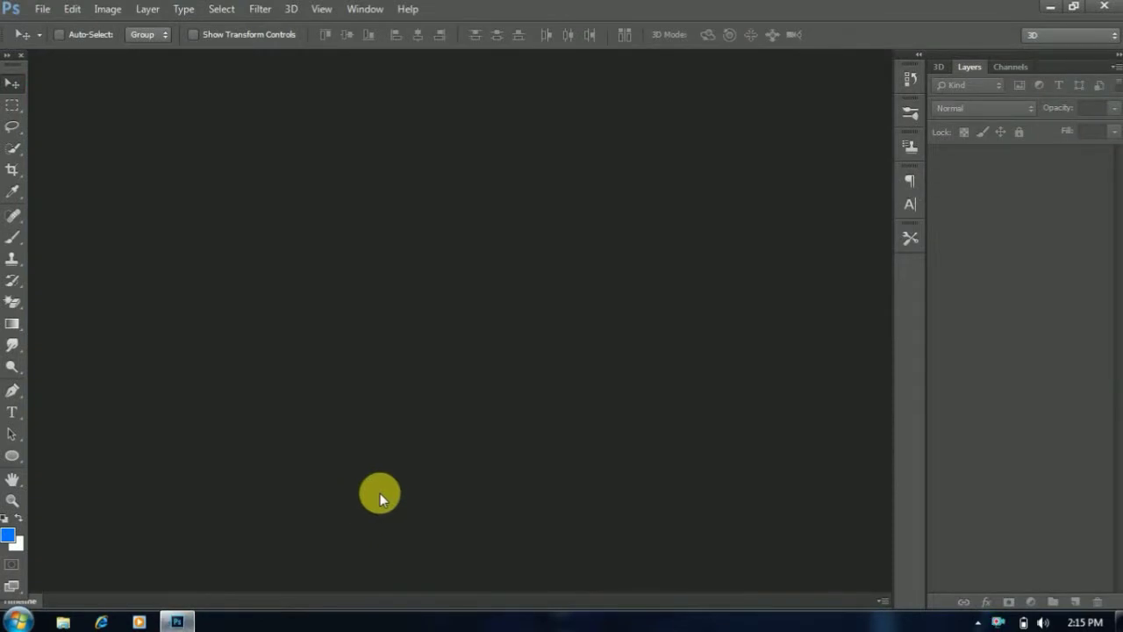
Open vintage_siblings_by_piratedpictures_d7x43gt-pre.jpg from the Downloads folder via File > Open
{"action": "left_click", "coordinate": [42, 8]}
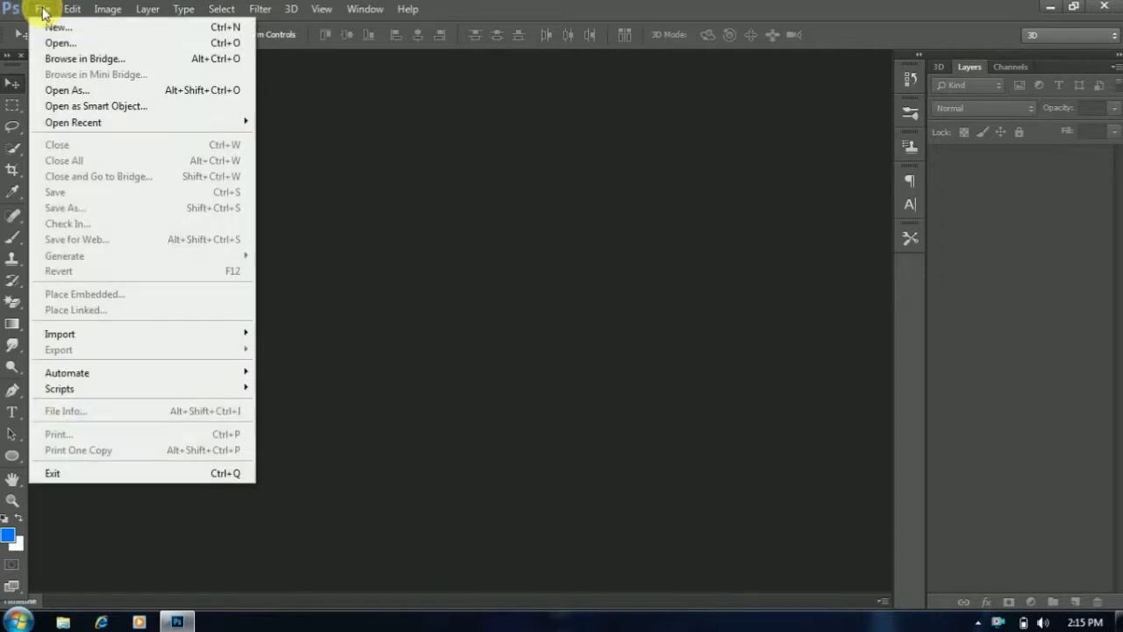
{"action": "left_click", "coordinate": [77, 48]}
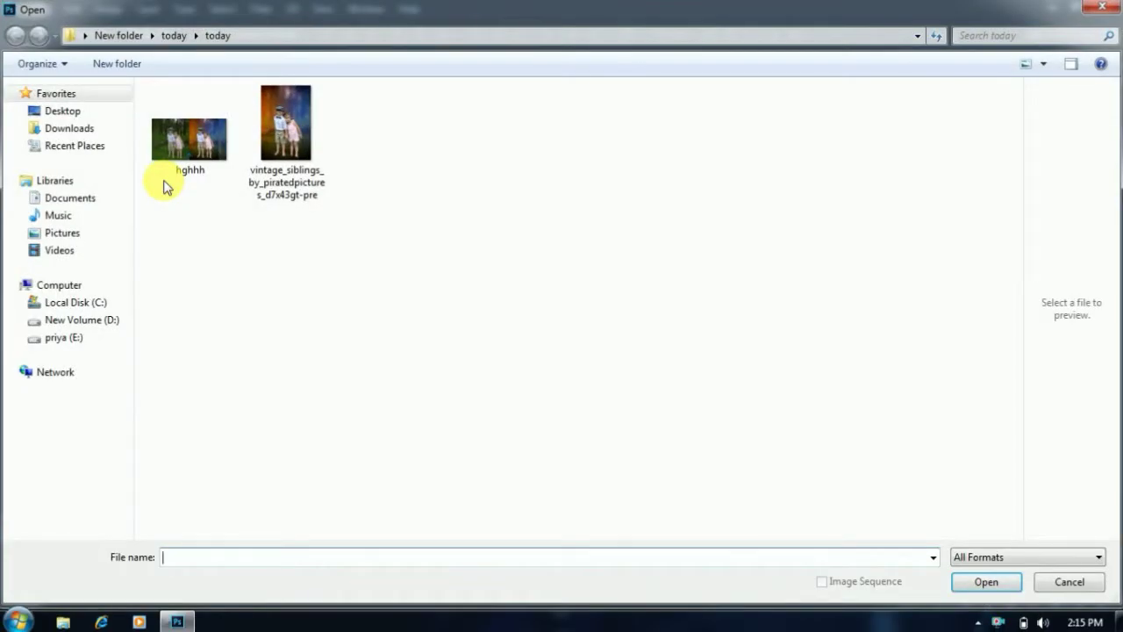
{"action": "mouse_move", "coordinate": [62, 111]}
{"action": "left_click", "coordinate": [72, 117]}
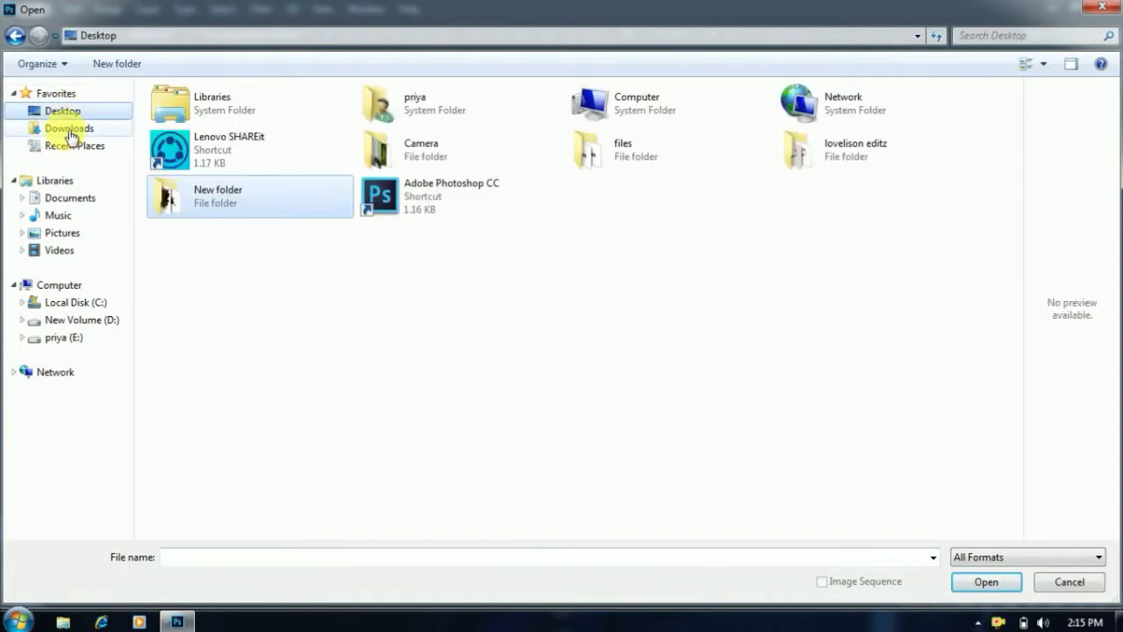
{"action": "left_click", "coordinate": [69, 130]}
{"action": "left_click", "coordinate": [221, 112]}
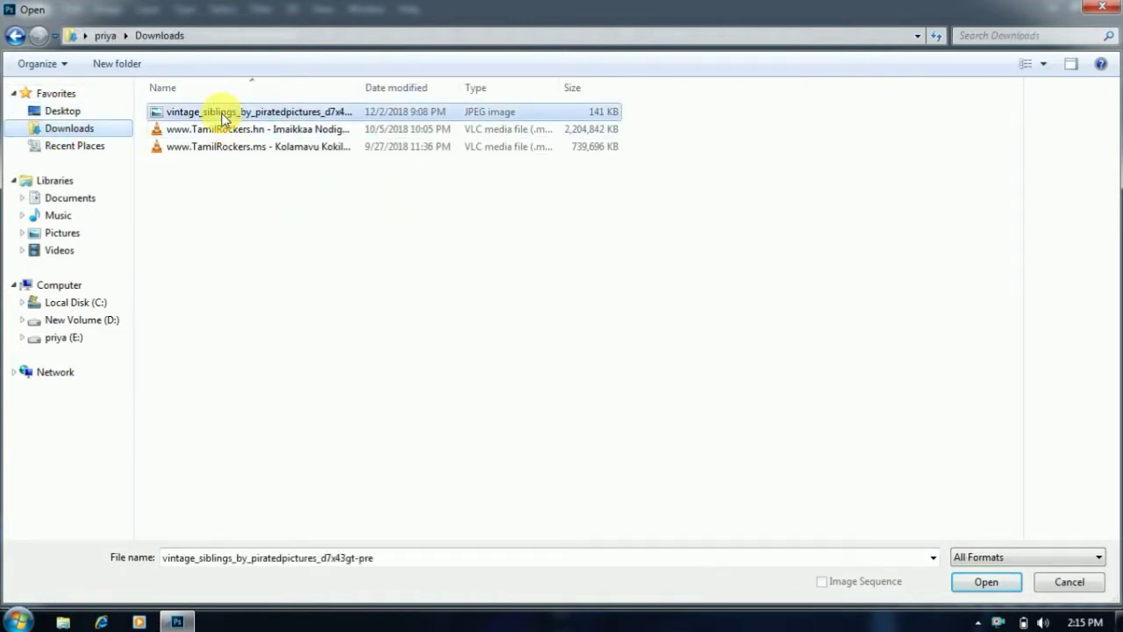
{"action": "left_click", "coordinate": [985, 582]}
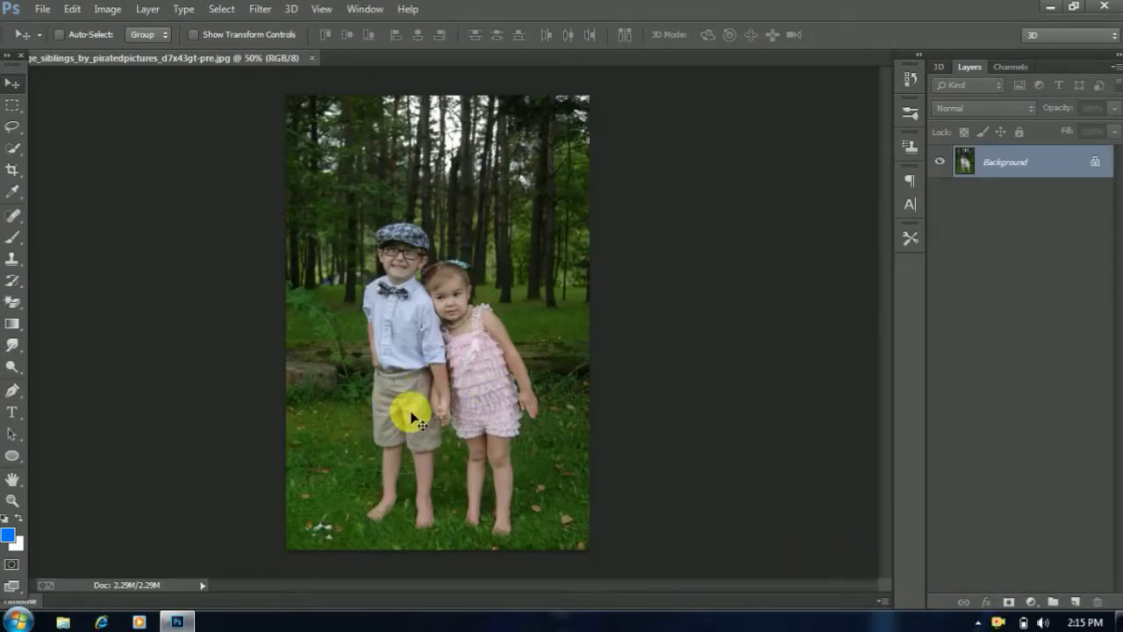
Duplicate the photo to Layer 1, keep it active, and zoom in on the children
{"action": "key", "text": "ctrl+j"}
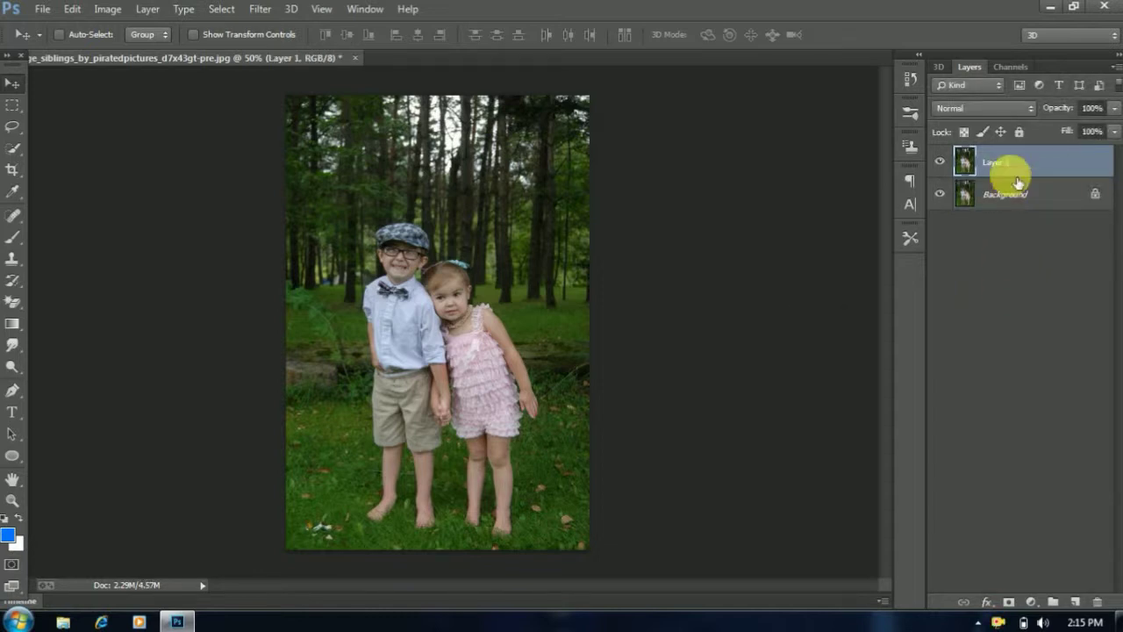
{"action": "left_click", "coordinate": [1049, 256]}
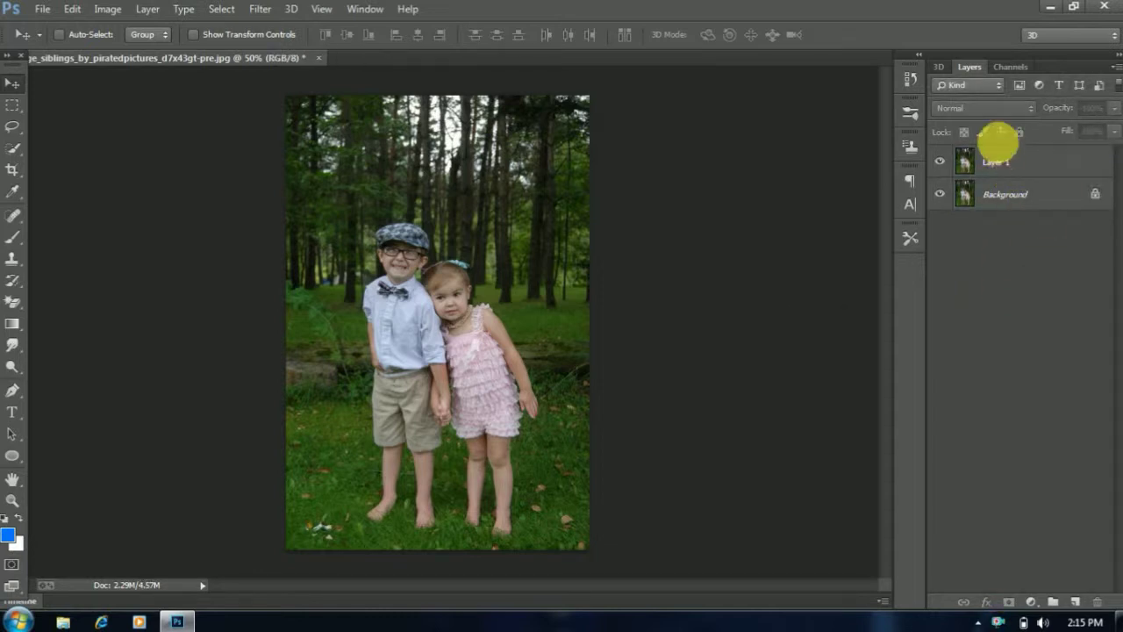
{"action": "left_click", "coordinate": [1006, 167]}
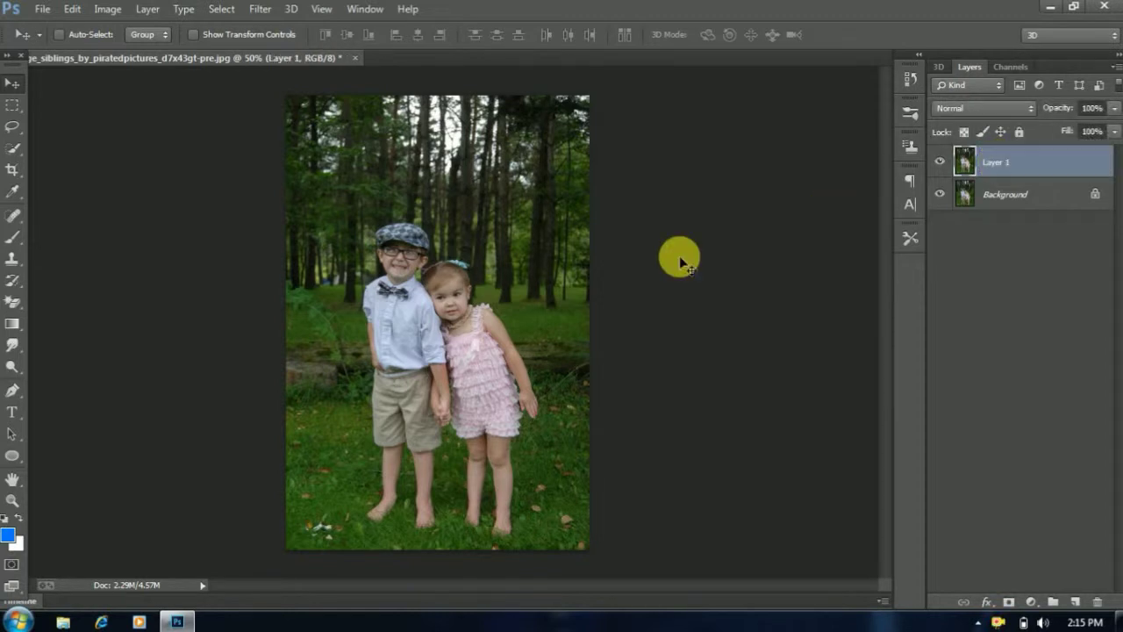
{"action": "key", "text": "ctrl+plus"}
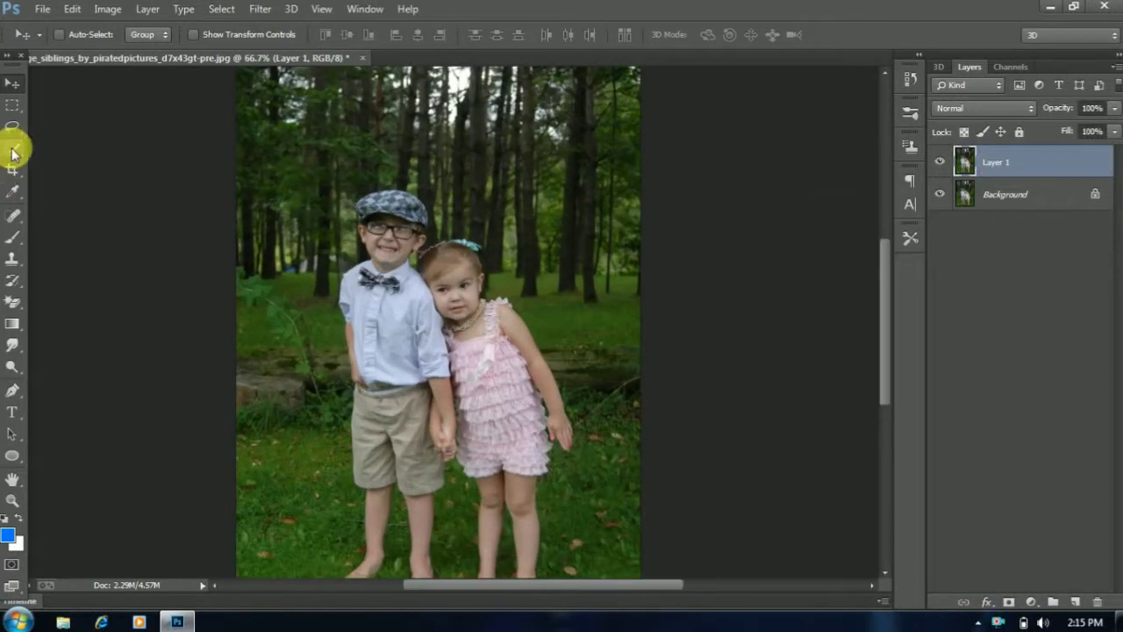
Brush over both children with Quick Selection, then apply Select Inverse
{"action": "left_click", "coordinate": [13, 150]}
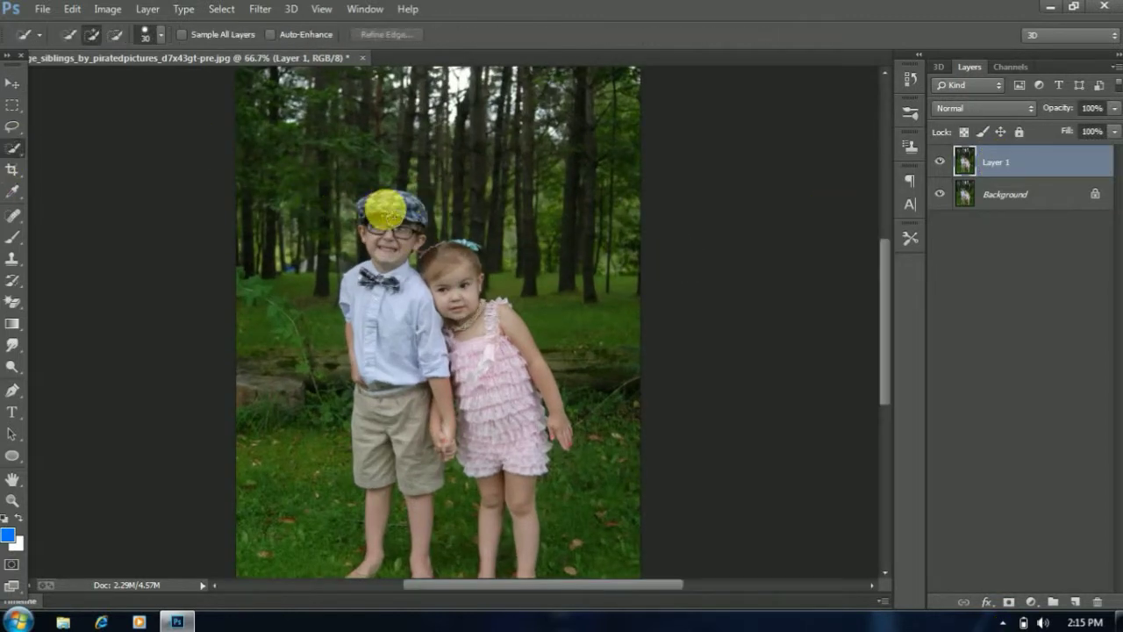
{"action": "mouse_move", "coordinate": [385, 209]}
{"action": "left_mouse_down"}
{"action": "mouse_move", "coordinate": [385, 250]}
{"action": "mouse_move", "coordinate": [369, 201]}
{"action": "mouse_move", "coordinate": [414, 210]}
{"action": "mouse_move", "coordinate": [421, 225]}
{"action": "mouse_move", "coordinate": [407, 251]}
{"action": "mouse_move", "coordinate": [377, 241]}
{"action": "mouse_move", "coordinate": [364, 215]}
{"action": "mouse_move", "coordinate": [396, 339]}
{"action": "mouse_move", "coordinate": [491, 356]}
{"action": "mouse_move", "coordinate": [455, 286]}
{"action": "left_mouse_up"}
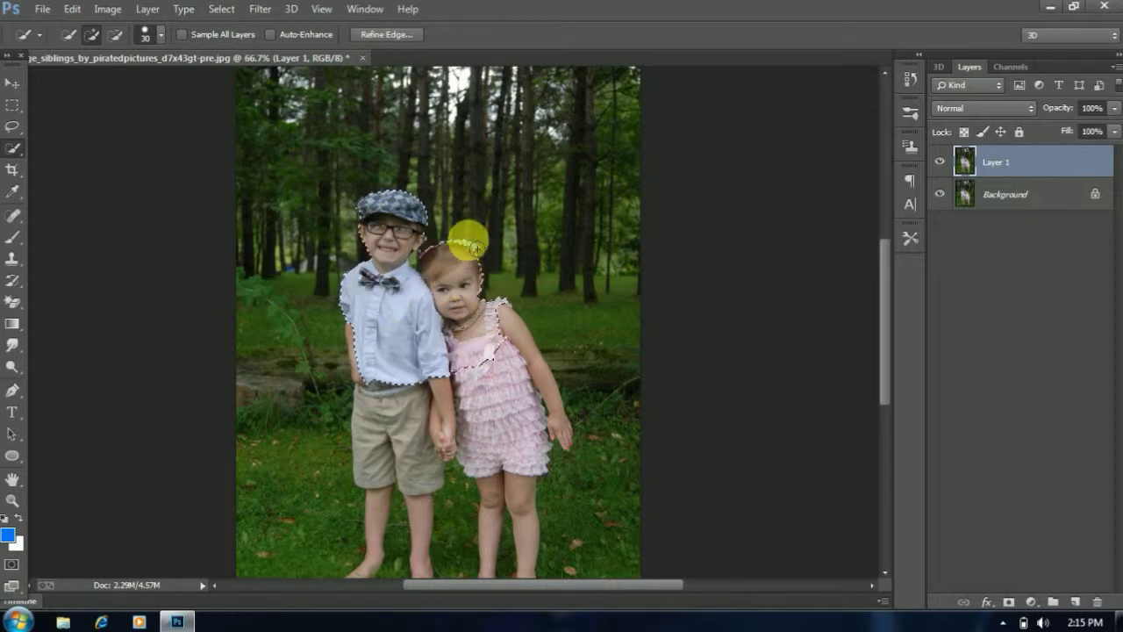
{"action": "mouse_move", "coordinate": [475, 249]}
{"action": "left_mouse_down"}
{"action": "mouse_move", "coordinate": [463, 242]}
{"action": "mouse_move", "coordinate": [481, 265]}
{"action": "mouse_move", "coordinate": [459, 251]}
{"action": "mouse_move", "coordinate": [485, 280]}
{"action": "mouse_move", "coordinate": [477, 253]}
{"action": "mouse_move", "coordinate": [356, 406]}
{"action": "mouse_move", "coordinate": [431, 349]}
{"action": "mouse_move", "coordinate": [437, 419]}
{"action": "mouse_move", "coordinate": [441, 403]}
{"action": "mouse_move", "coordinate": [427, 406]}
{"action": "mouse_move", "coordinate": [489, 359]}
{"action": "mouse_move", "coordinate": [497, 369]}
{"action": "mouse_move", "coordinate": [484, 371]}
{"action": "mouse_move", "coordinate": [494, 303]}
{"action": "left_mouse_up"}
{"action": "scroll", "coordinate": [459, 273], "scroll_direction": "down", "scroll_amount": 5}
{"action": "key", "text": "ctrl+minus"}
{"action": "key", "text": "ctrl+shift+i"}
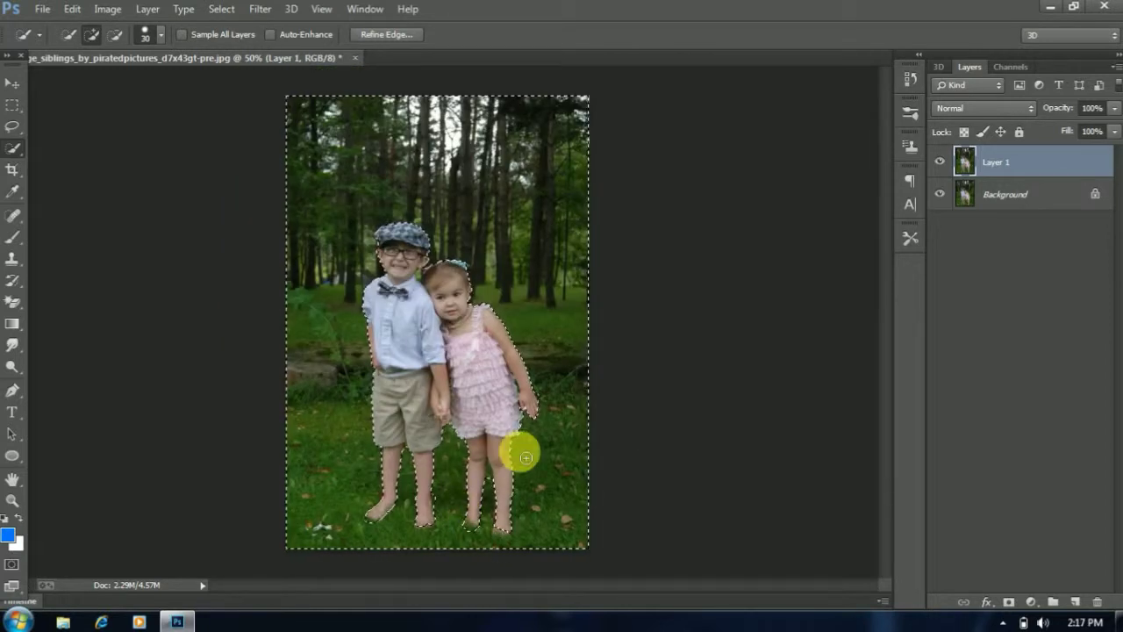
{"action": "right_click", "coordinate": [519, 450]}
{"action": "left_click", "coordinate": [550, 126]}
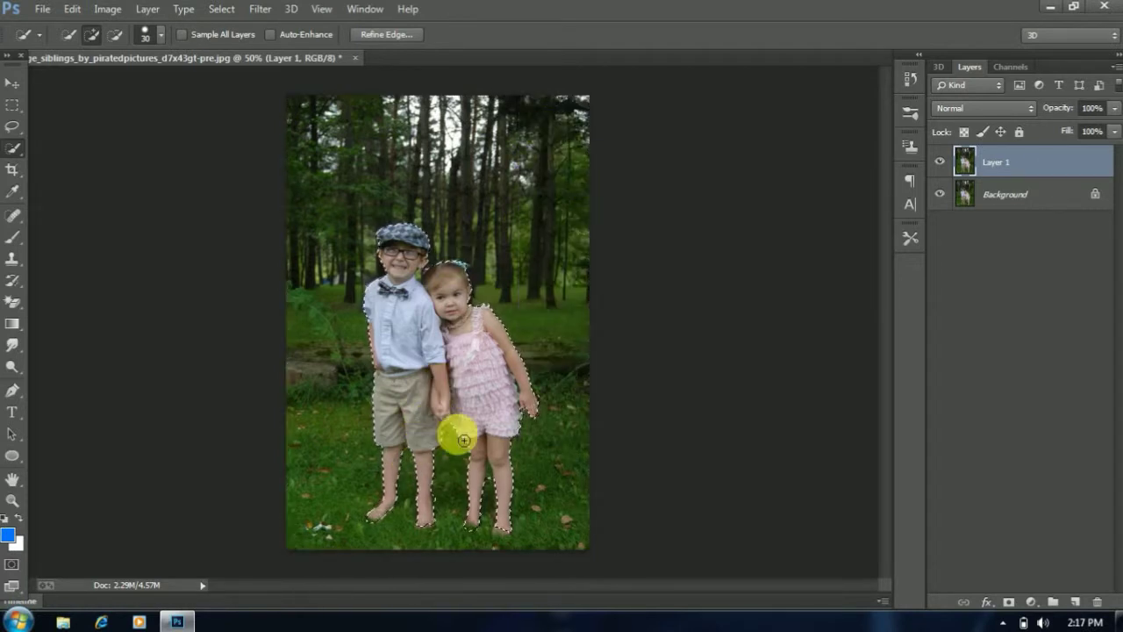
Copy the selected children to Layer 2, then load Layer 2's outline with Layer 1 active
{"action": "key", "text": "ctrl+j"}
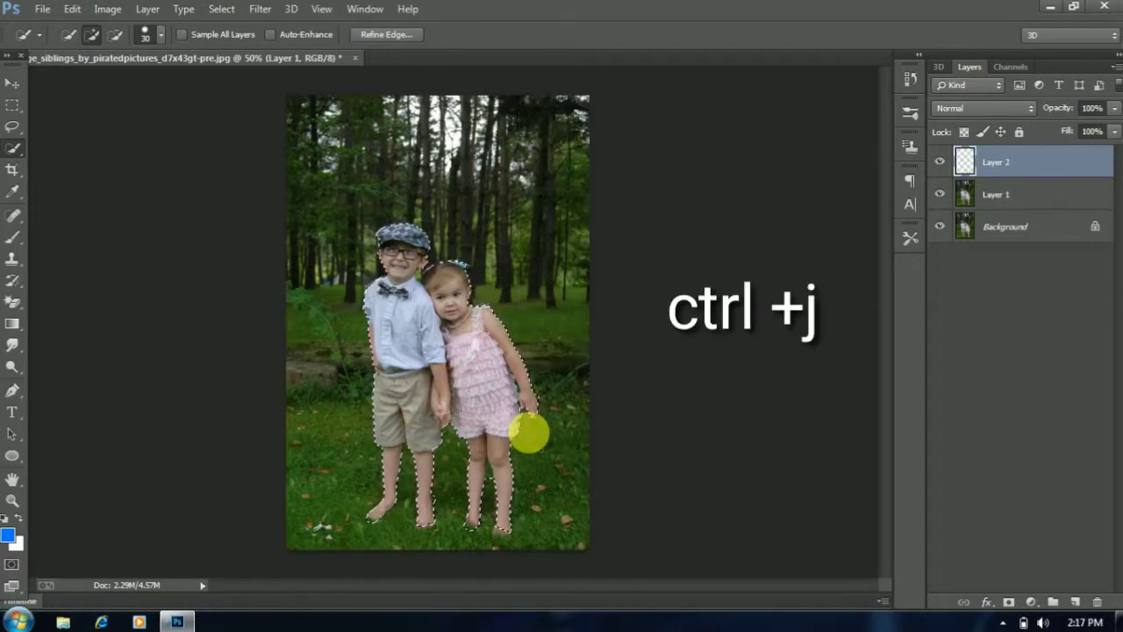
{"action": "left_click", "coordinate": [989, 204]}
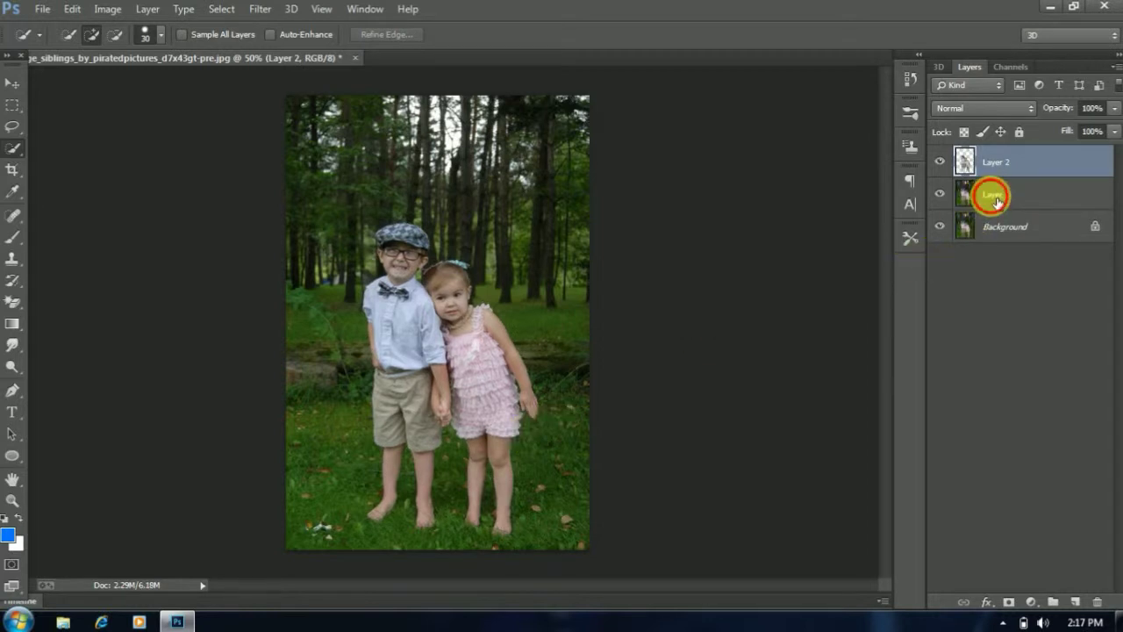
{"action": "left_click", "coordinate": [984, 164], "text": "ctrl"}
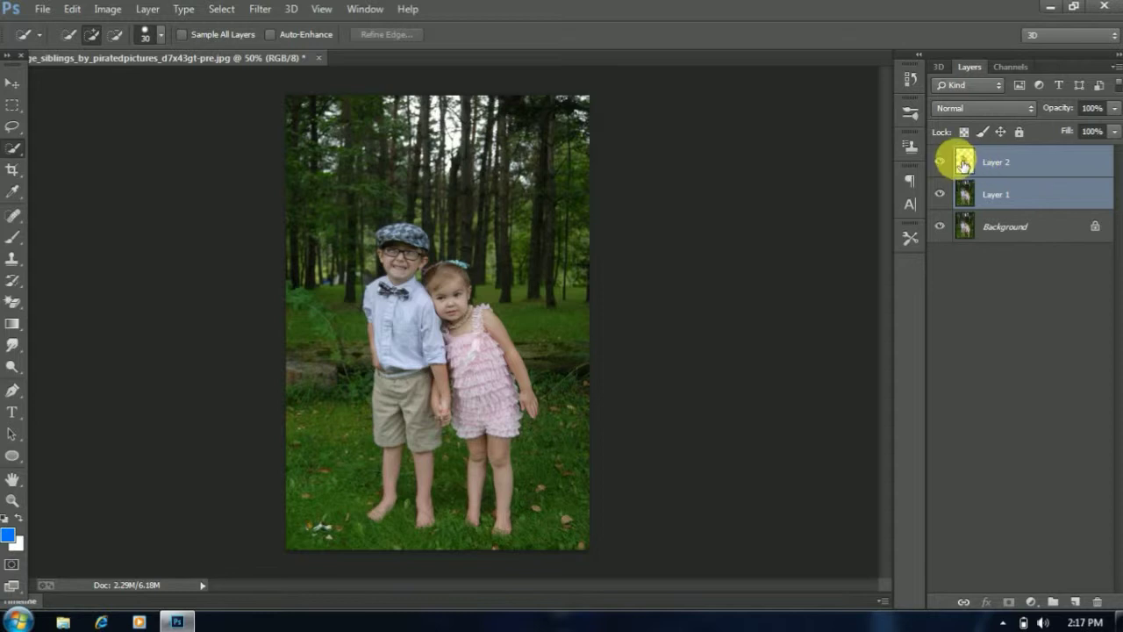
{"action": "left_click", "coordinate": [987, 194]}
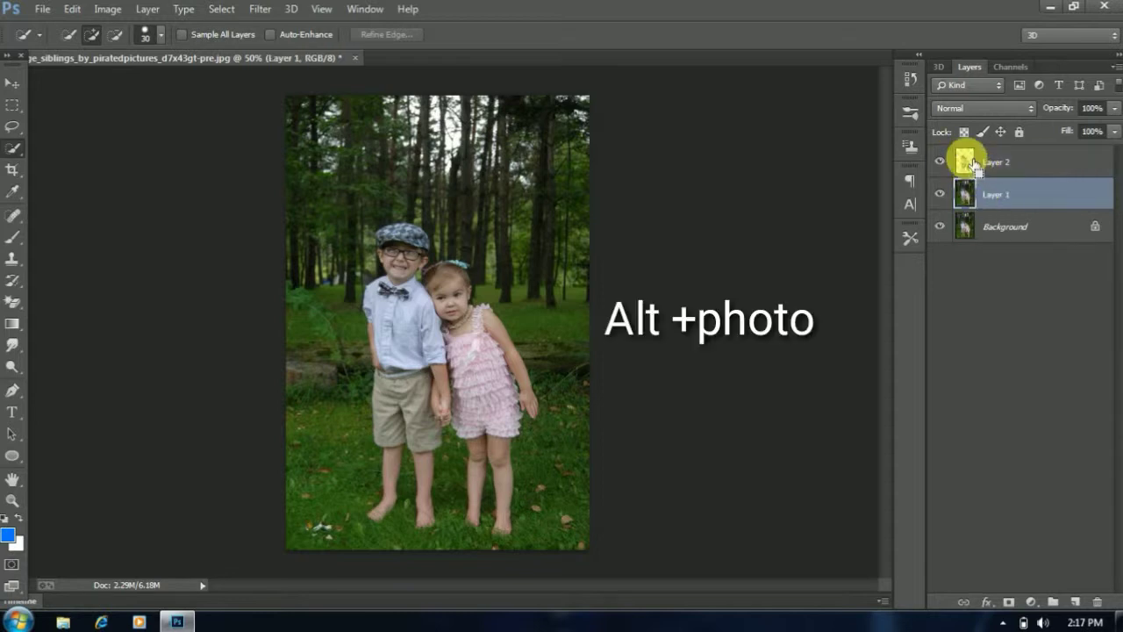
{"action": "left_click", "coordinate": [966, 162], "text": "ctrl"}
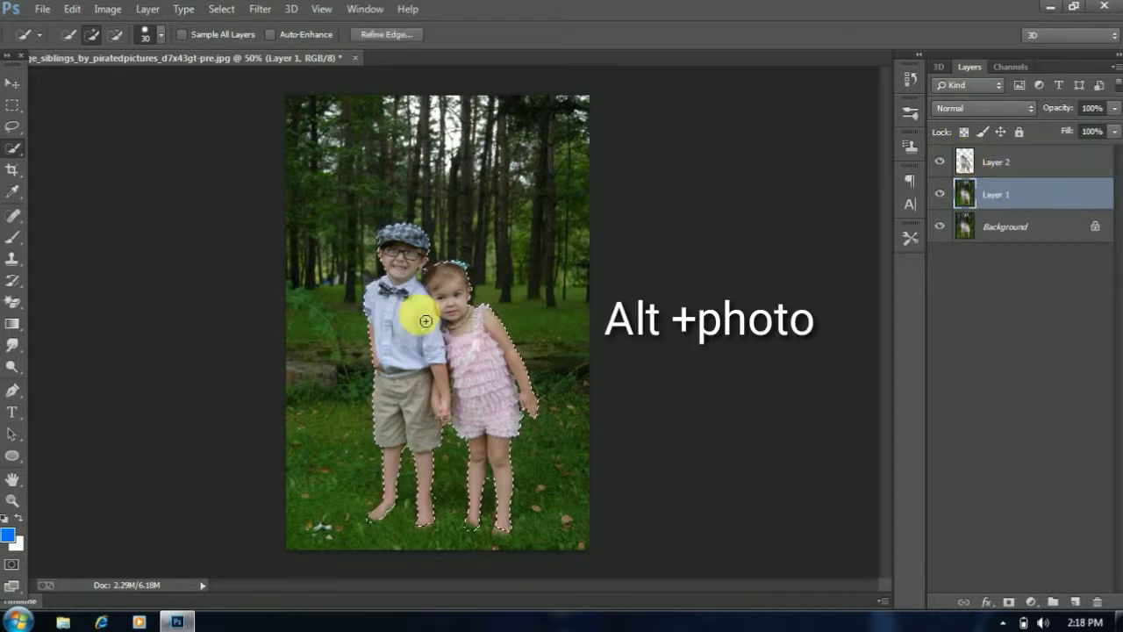
{"action": "left_click", "coordinate": [70, 9]}
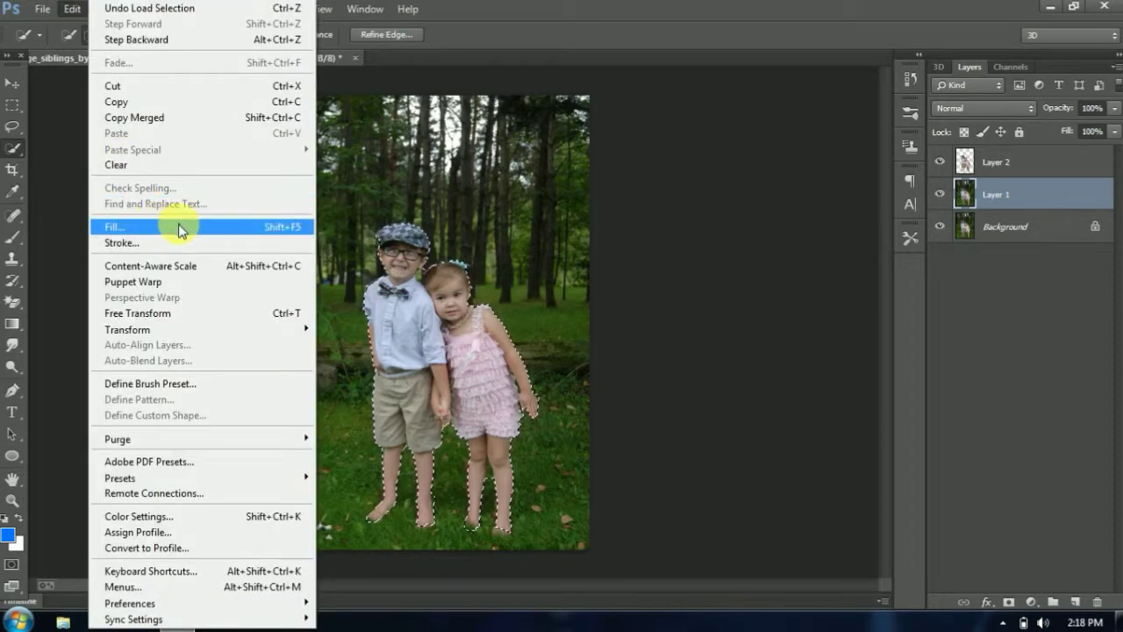
Fill the children's area on Layer 1 using Content-Aware fill
{"action": "left_click", "coordinate": [178, 227]}
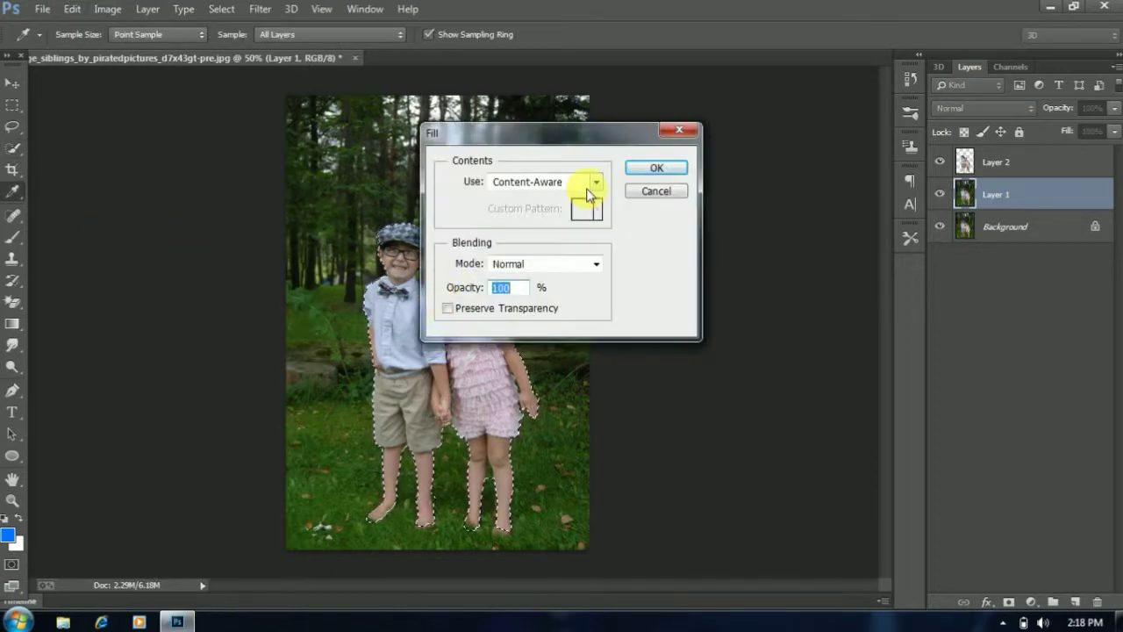
{"action": "left_click", "coordinate": [579, 182]}
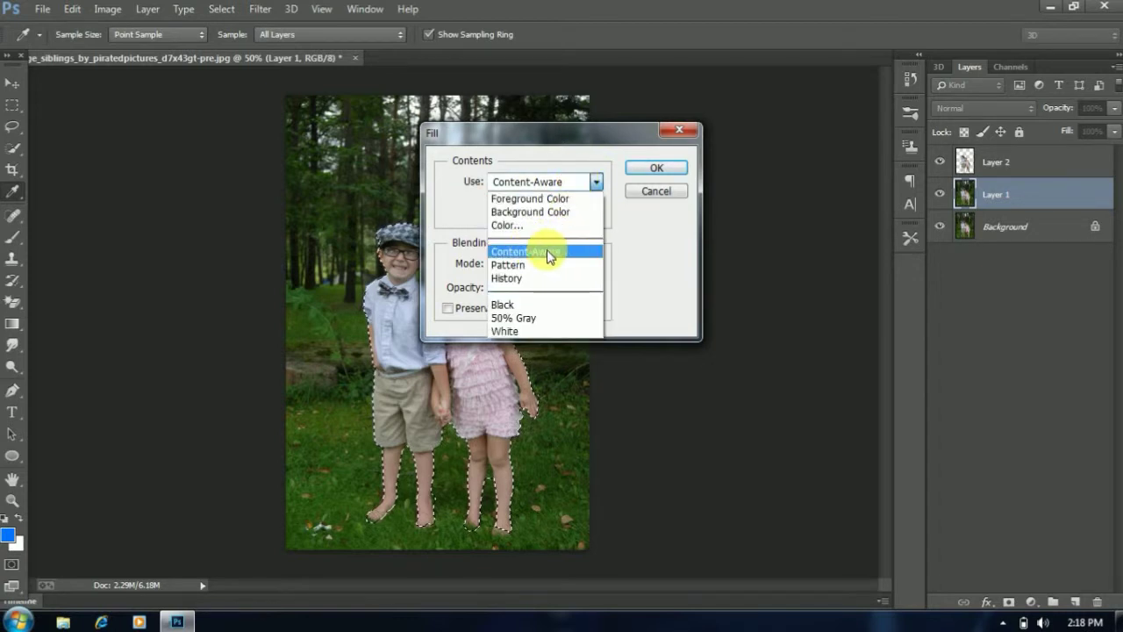
{"action": "left_click", "coordinate": [551, 252]}
{"action": "left_click", "coordinate": [657, 168]}
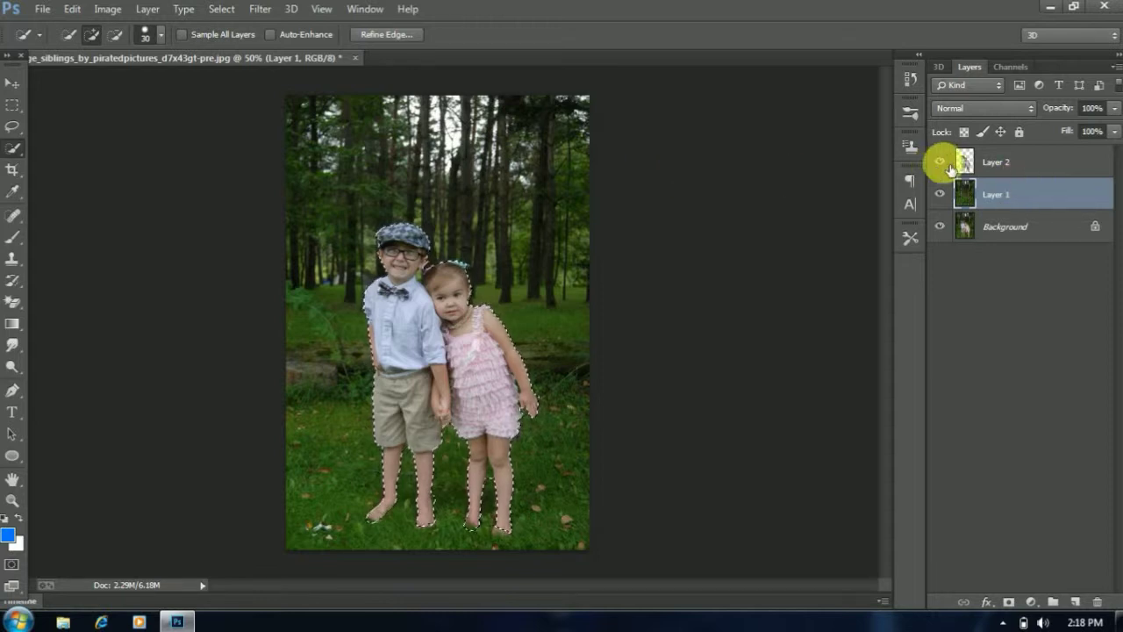
Toggle Background and Layer 2 visibility to check the fill, then deselect
{"action": "left_click", "coordinate": [941, 228]}
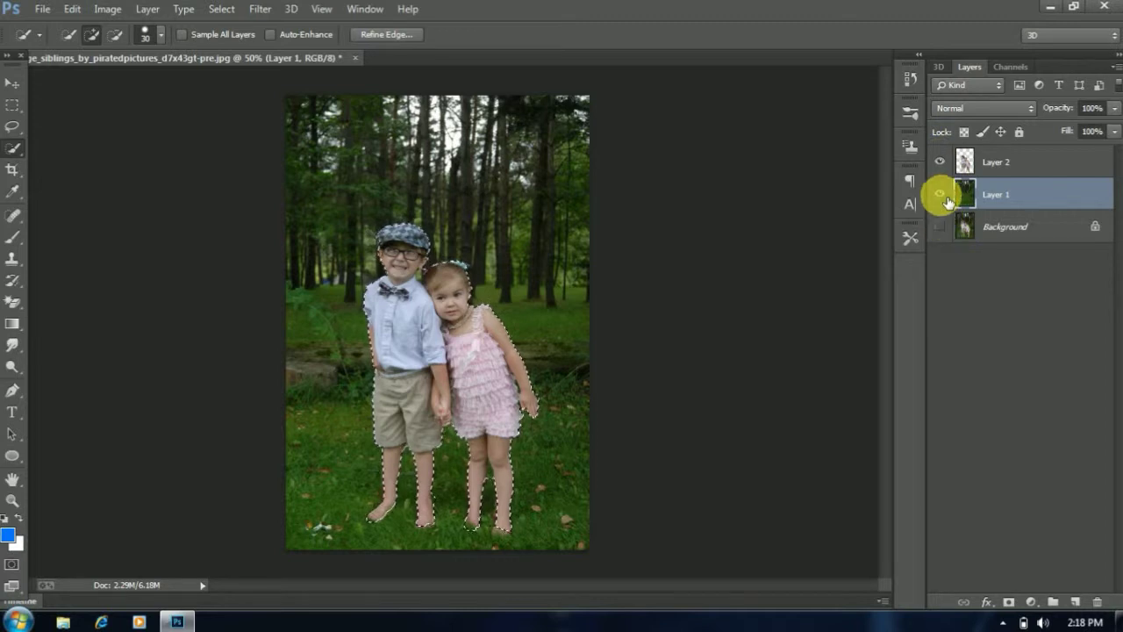
{"action": "left_click", "coordinate": [941, 163]}
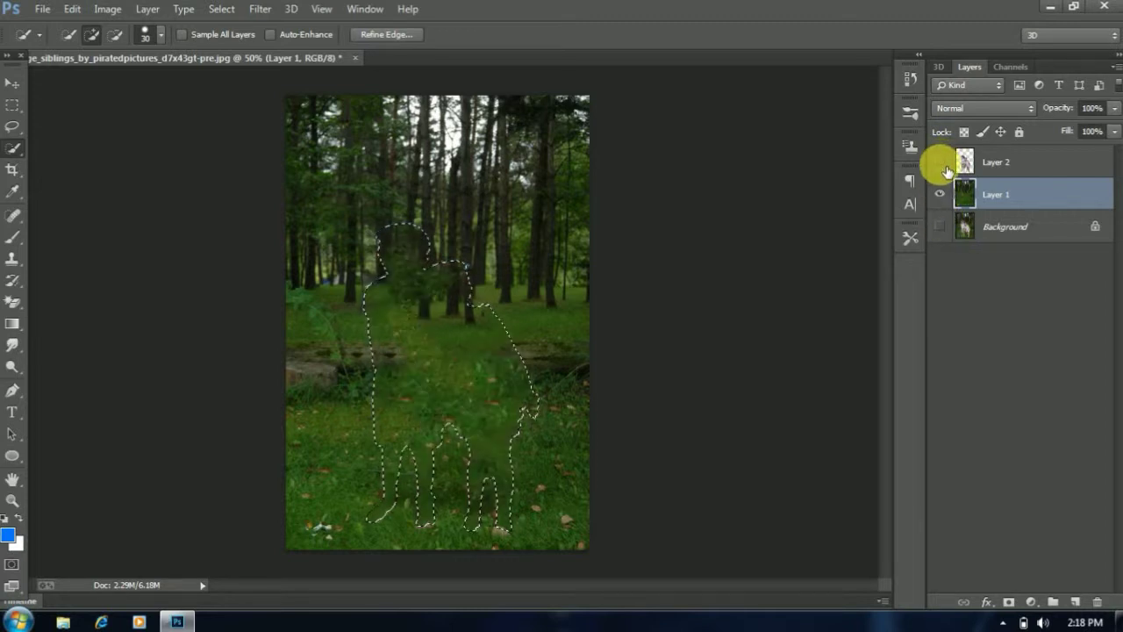
{"action": "left_click", "coordinate": [940, 163]}
{"action": "left_click", "coordinate": [940, 227]}
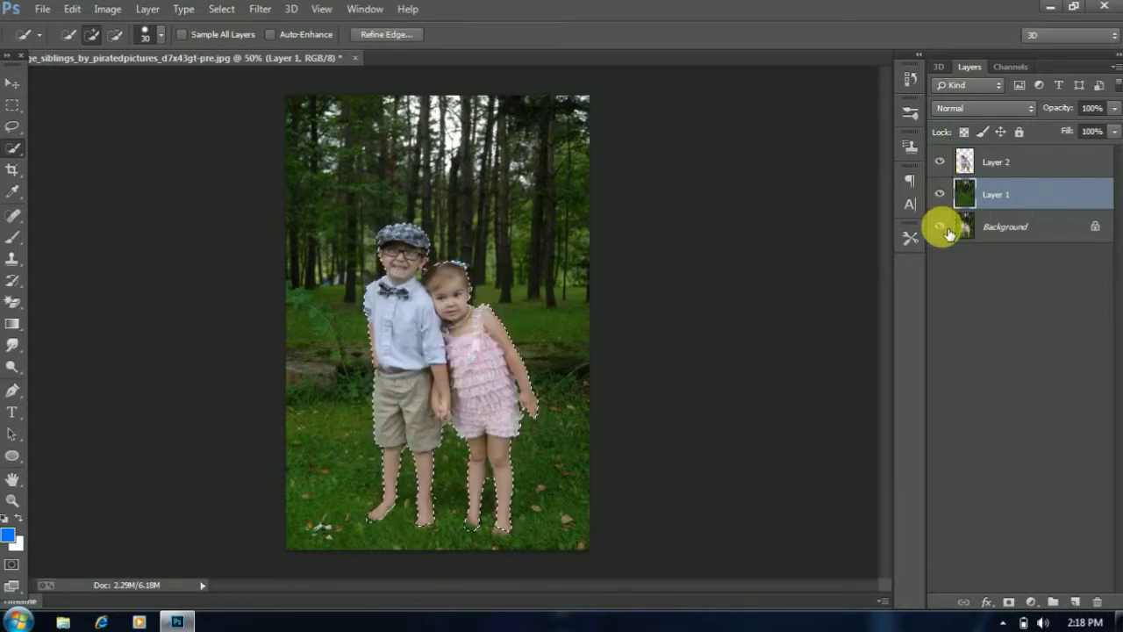
{"action": "left_click", "coordinate": [13, 149]}
{"action": "right_click", "coordinate": [333, 291]}
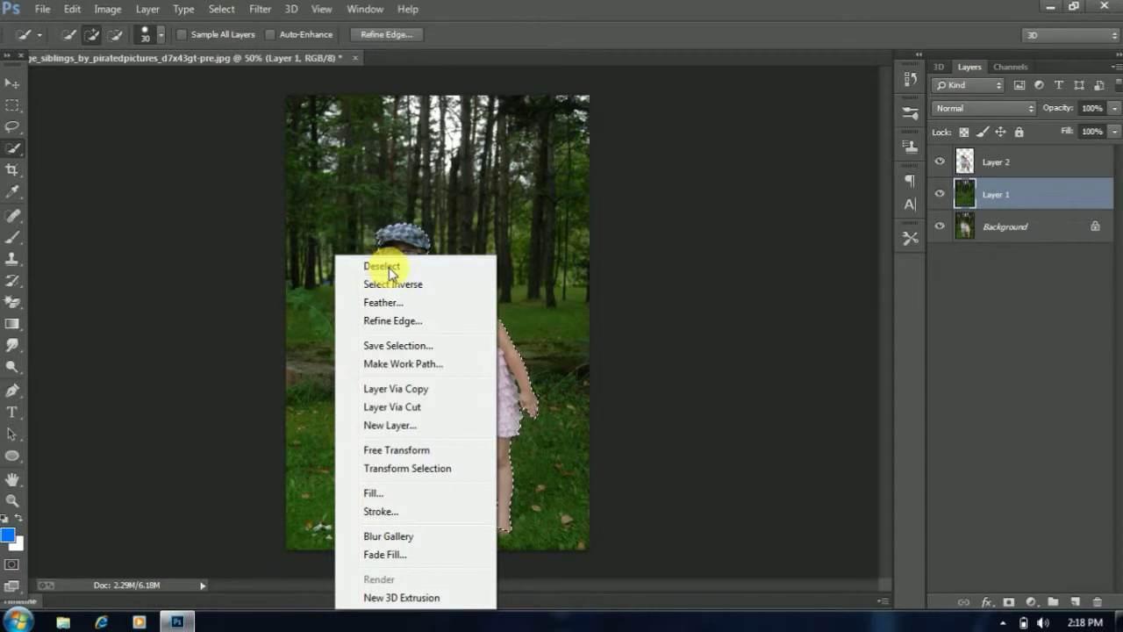
{"action": "left_click", "coordinate": [382, 266]}
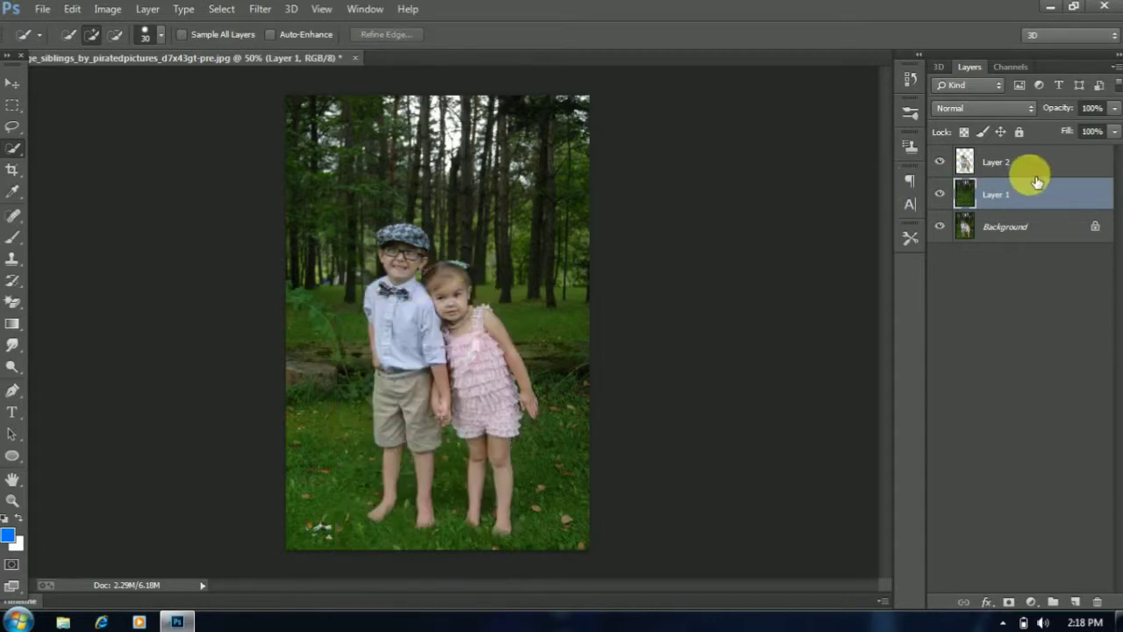
Apply a 32 px Tilt-Shift blur with the sharp band covering the children and grass
{"action": "left_click", "coordinate": [261, 11]}
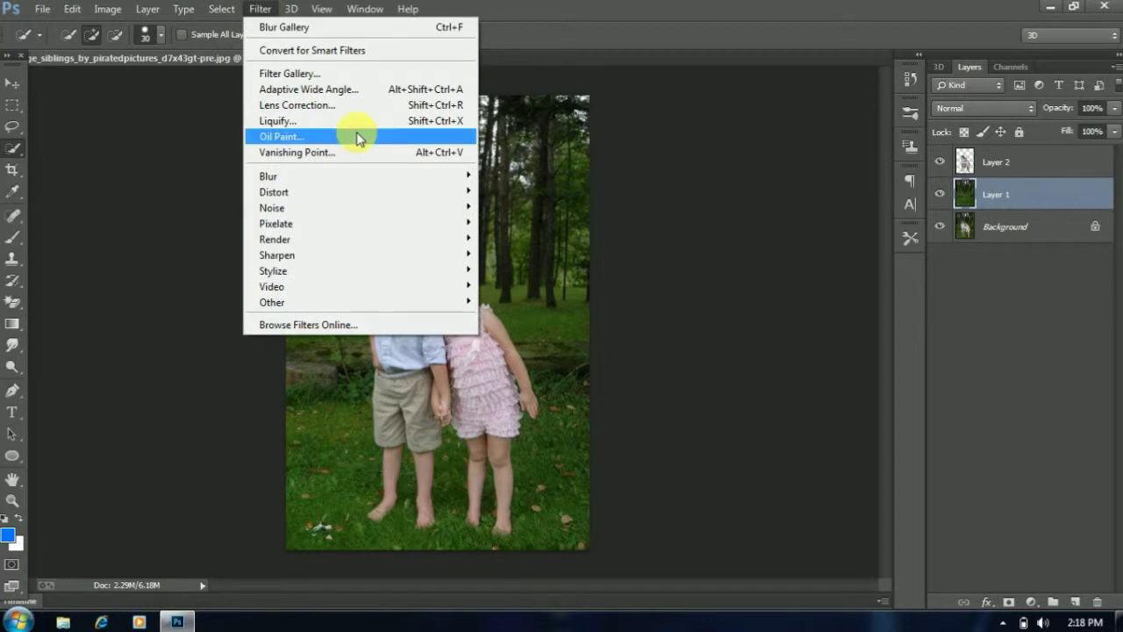
{"action": "mouse_move", "coordinate": [360, 175]}
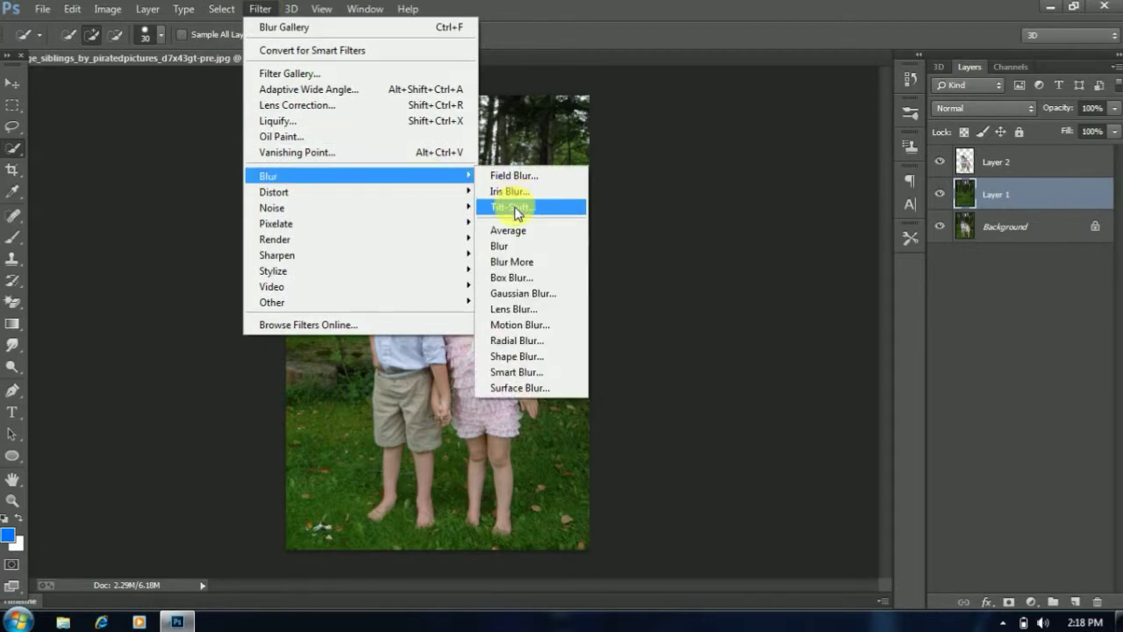
{"action": "left_click", "coordinate": [513, 207]}
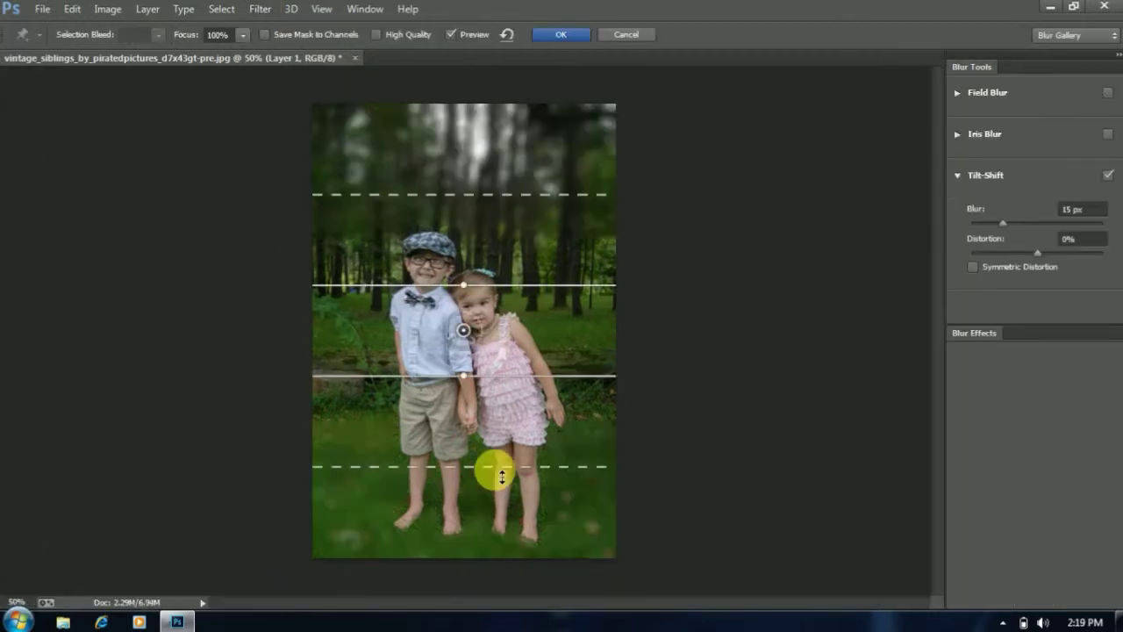
{"action": "left_click_drag", "start_coordinate": [523, 389], "coordinate": [529, 597]}
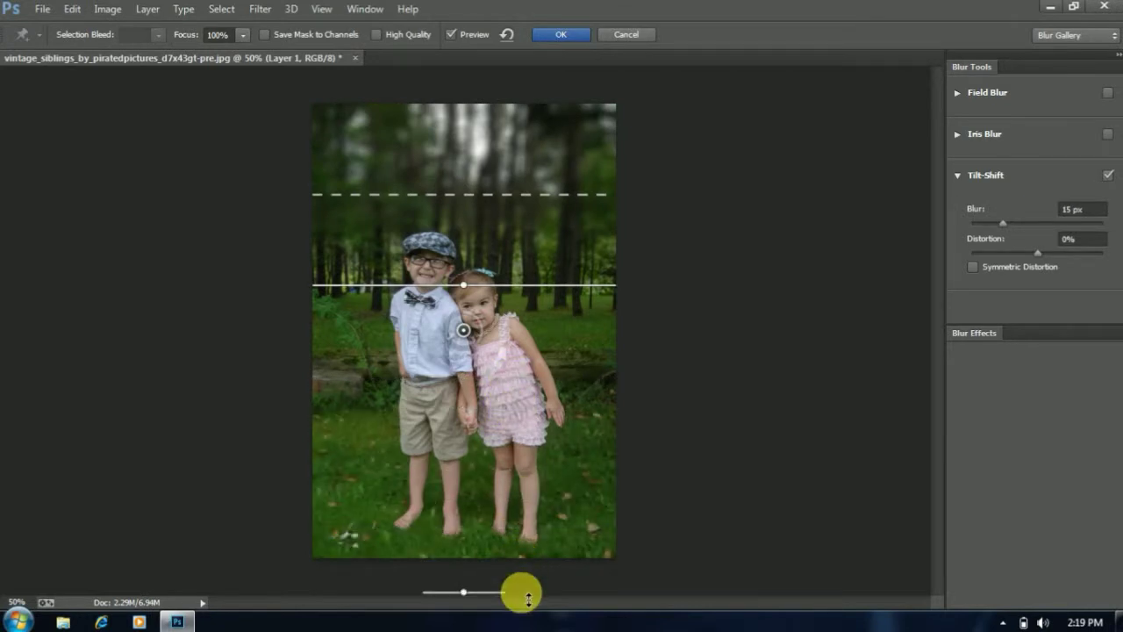
{"action": "left_click_drag", "start_coordinate": [529, 294], "coordinate": [527, 396]}
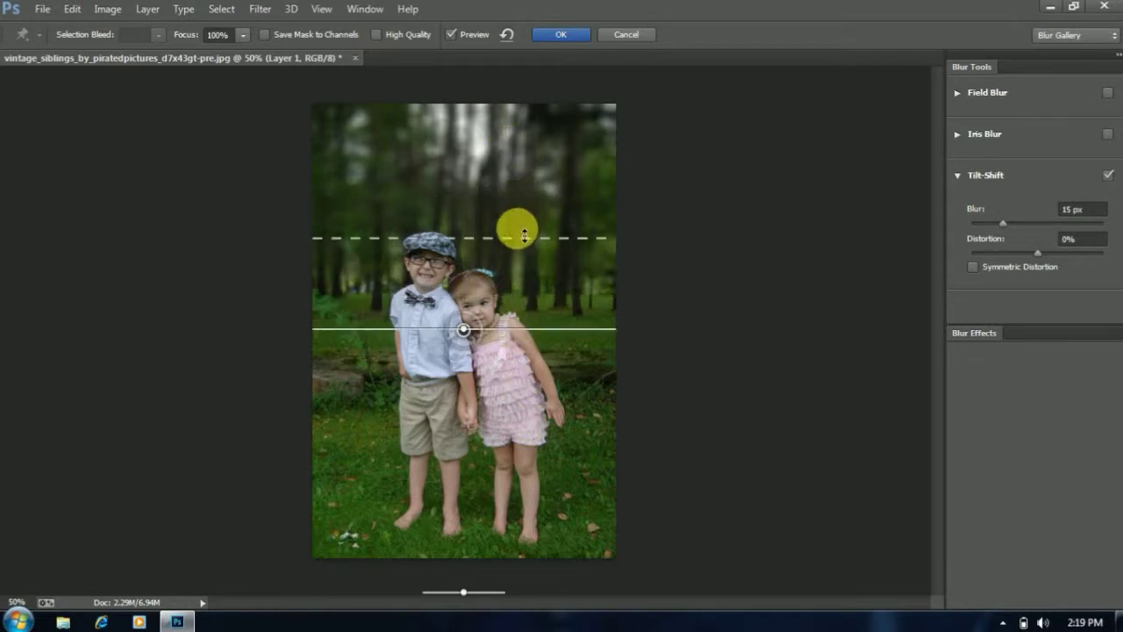
{"action": "left_click_drag", "start_coordinate": [517, 237], "coordinate": [552, 362]}
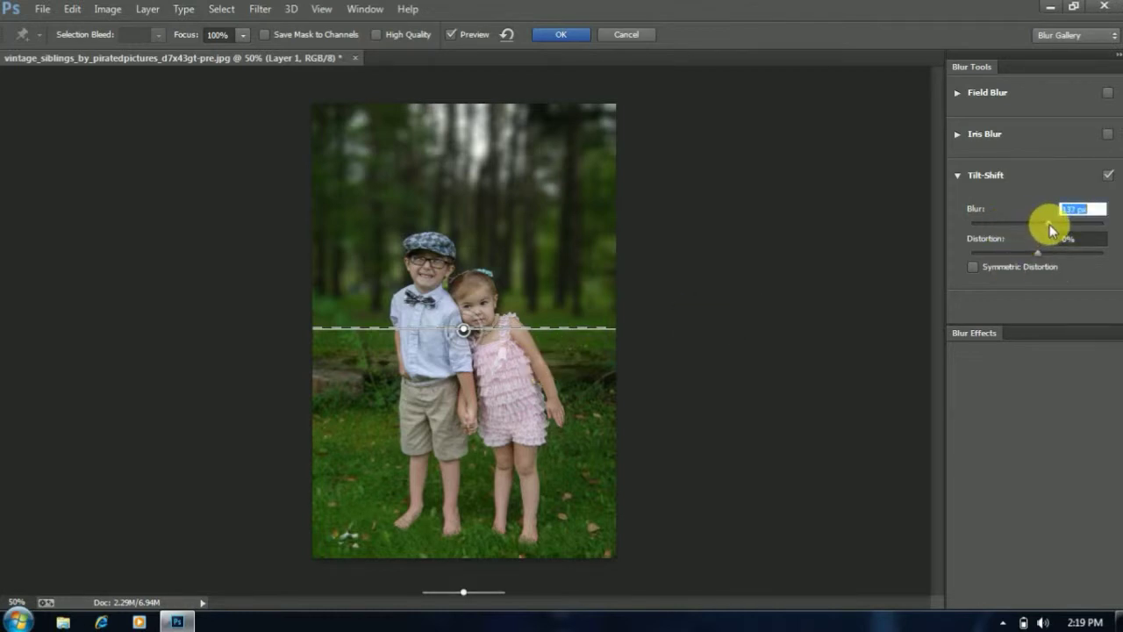
{"action": "left_click_drag", "start_coordinate": [1050, 230], "coordinate": [1026, 229]}
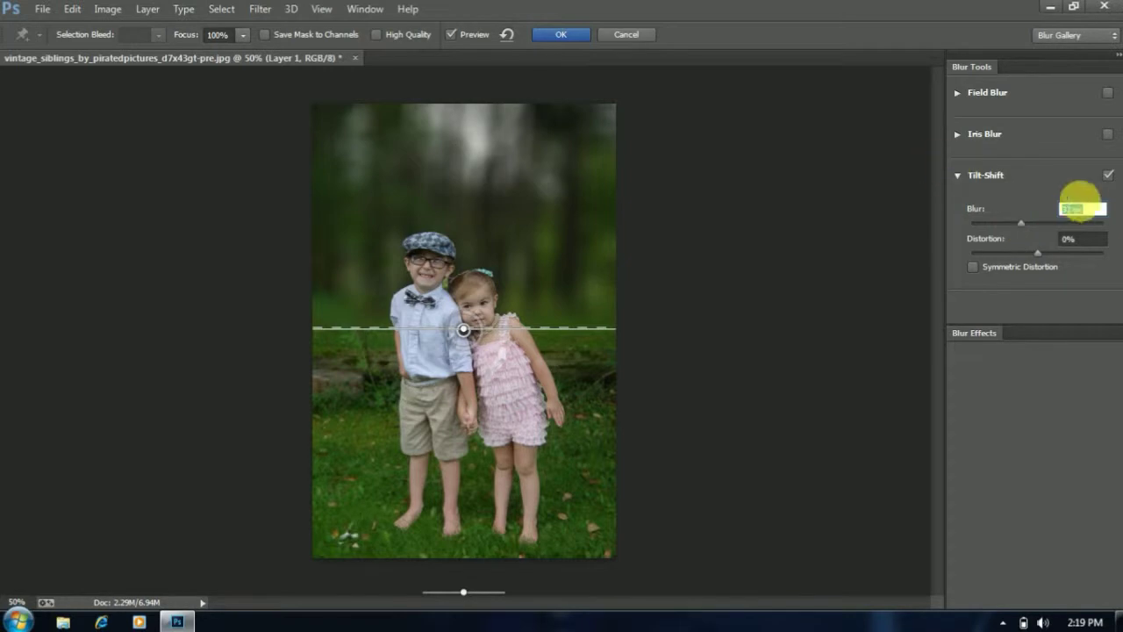
{"action": "left_click", "coordinate": [560, 38]}
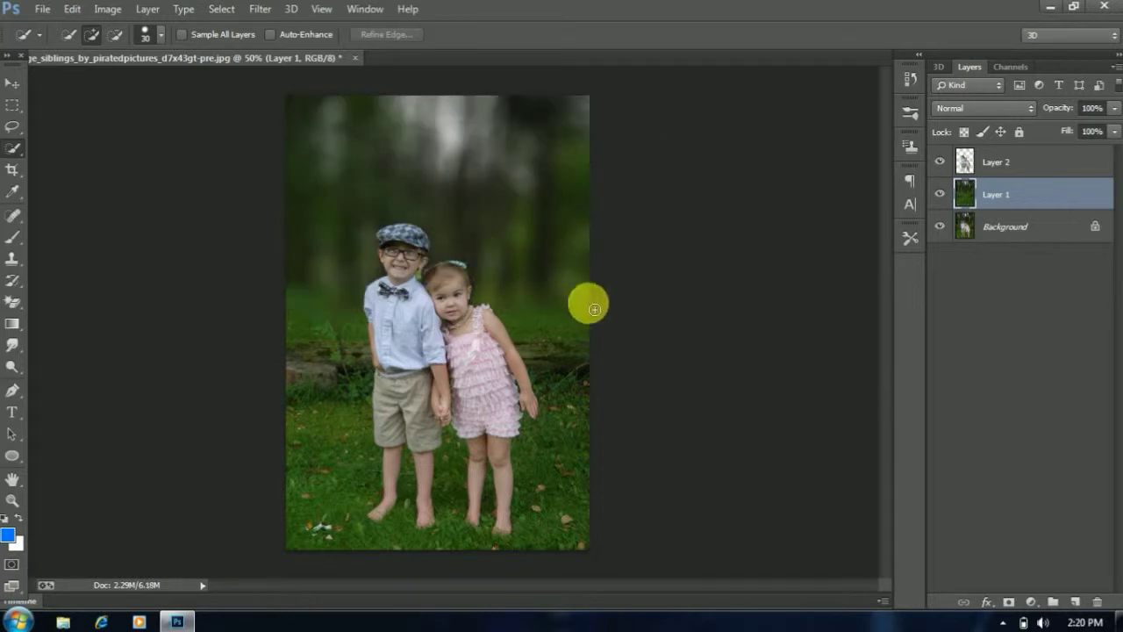
Add a Color Balance layer with midtones Cyan–Red +38 and Magenta–Green -13, plus a yellow shift
{"action": "left_click", "coordinate": [1032, 602]}
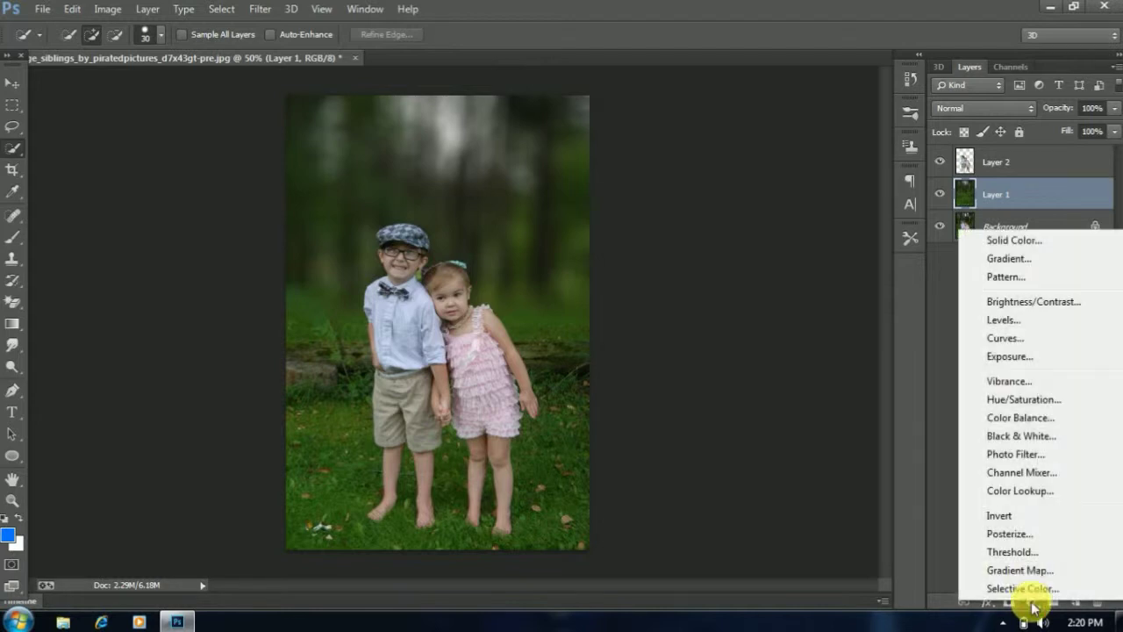
{"action": "left_click", "coordinate": [1020, 419]}
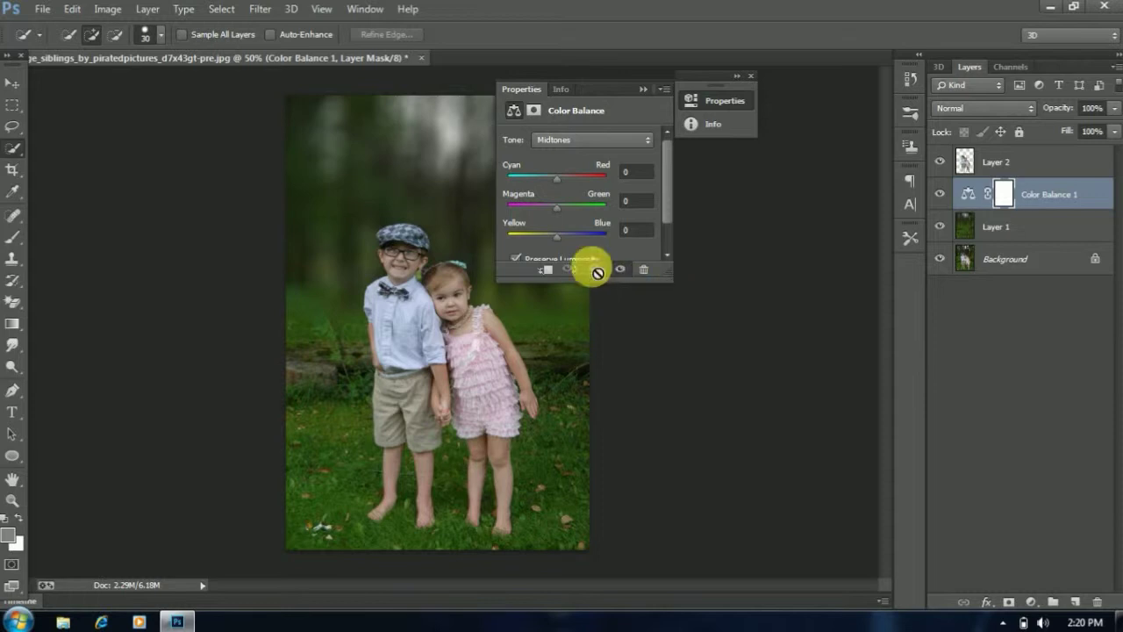
{"action": "left_click_drag", "start_coordinate": [554, 243], "coordinate": [531, 243]}
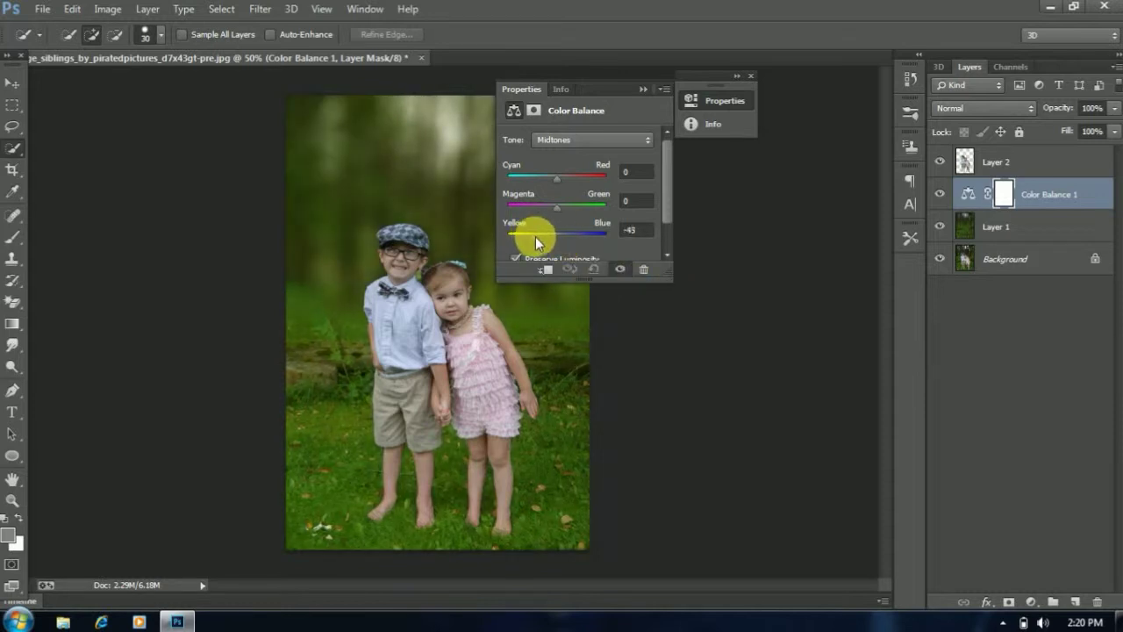
{"action": "mouse_move", "coordinate": [556, 178]}
{"action": "left_mouse_down"}
{"action": "mouse_move", "coordinate": [589, 187]}
{"action": "mouse_move", "coordinate": [544, 208]}
{"action": "mouse_move", "coordinate": [542, 242]}
{"action": "left_mouse_up"}
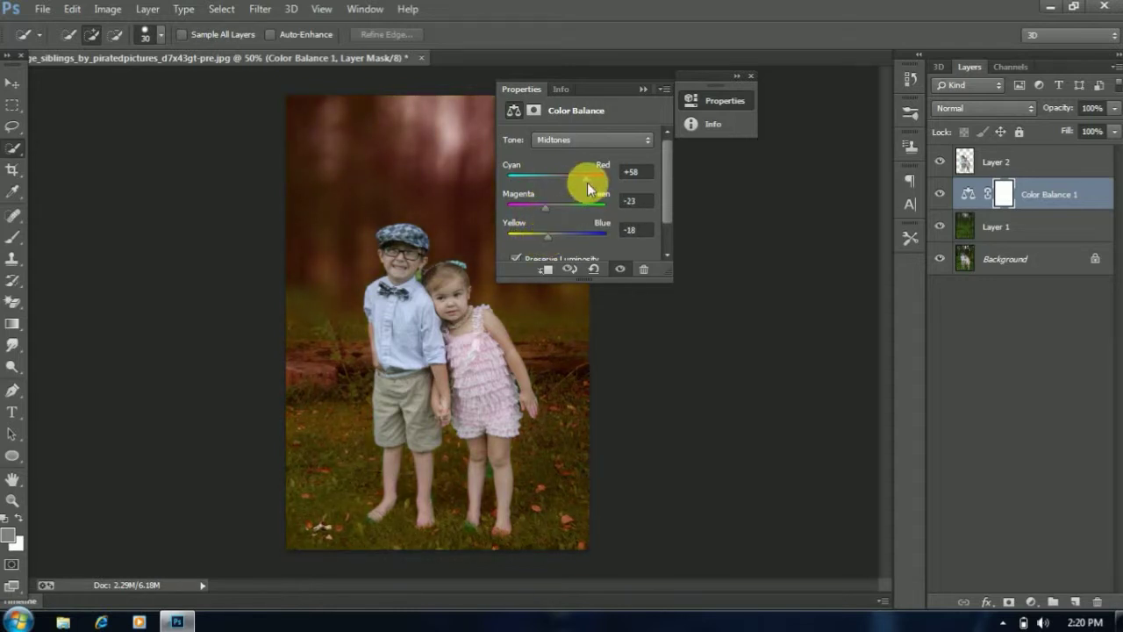
{"action": "left_click_drag", "start_coordinate": [588, 183], "coordinate": [576, 183]}
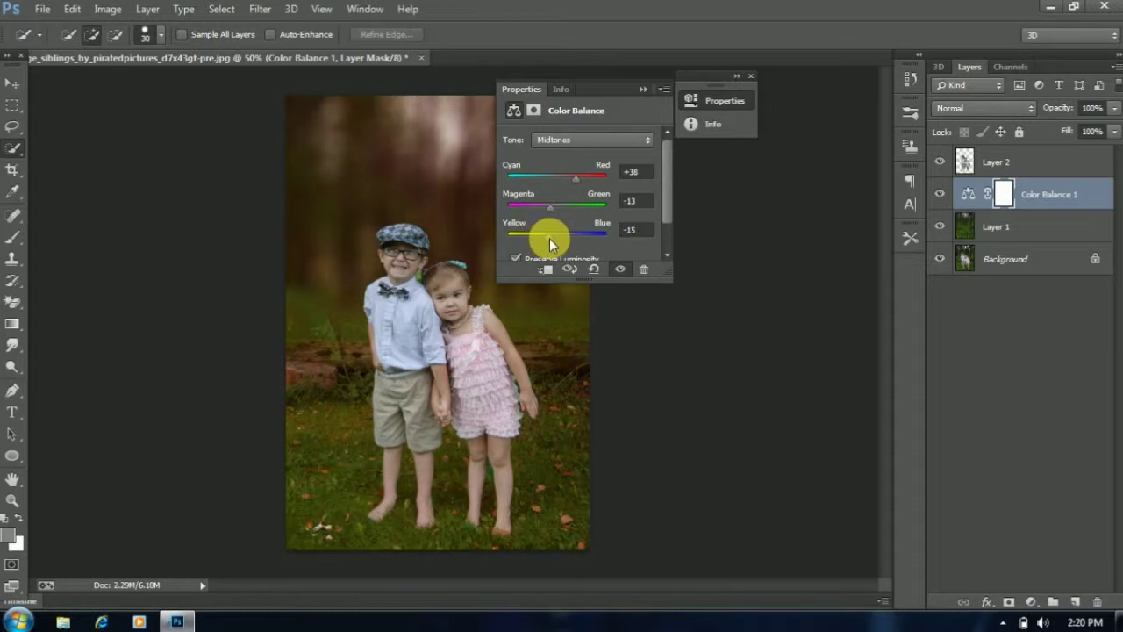
{"action": "left_click", "coordinate": [646, 86]}
{"action": "left_click", "coordinate": [751, 75]}
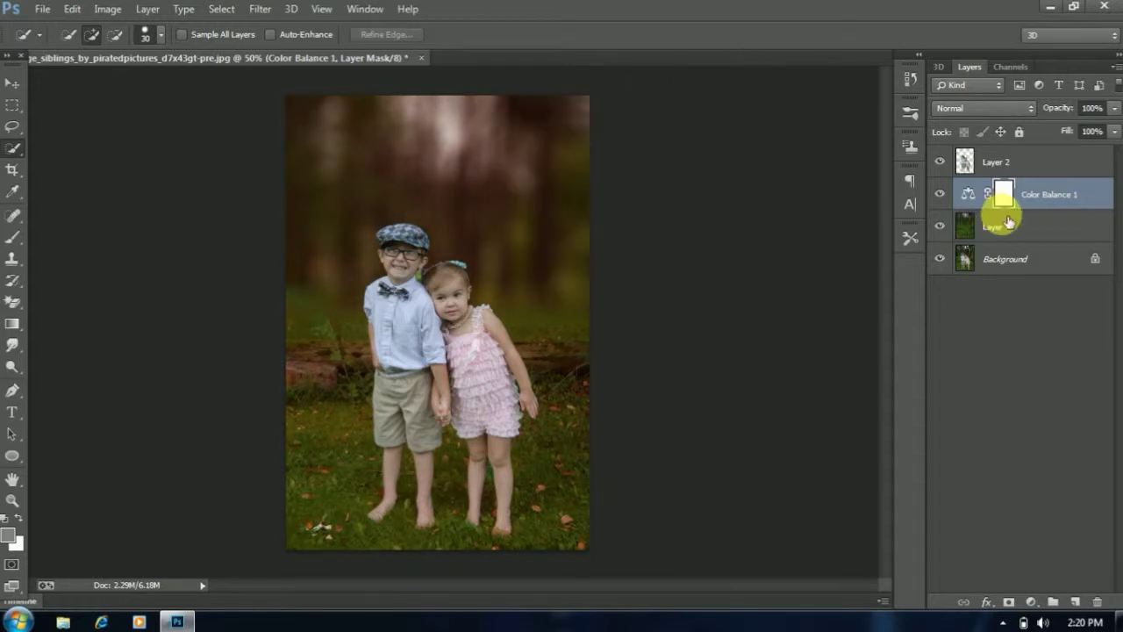
Toggle the Color Balance layer to compare, then add a new empty layer
{"action": "left_click", "coordinate": [943, 195]}
{"action": "left_click", "coordinate": [940, 194]}
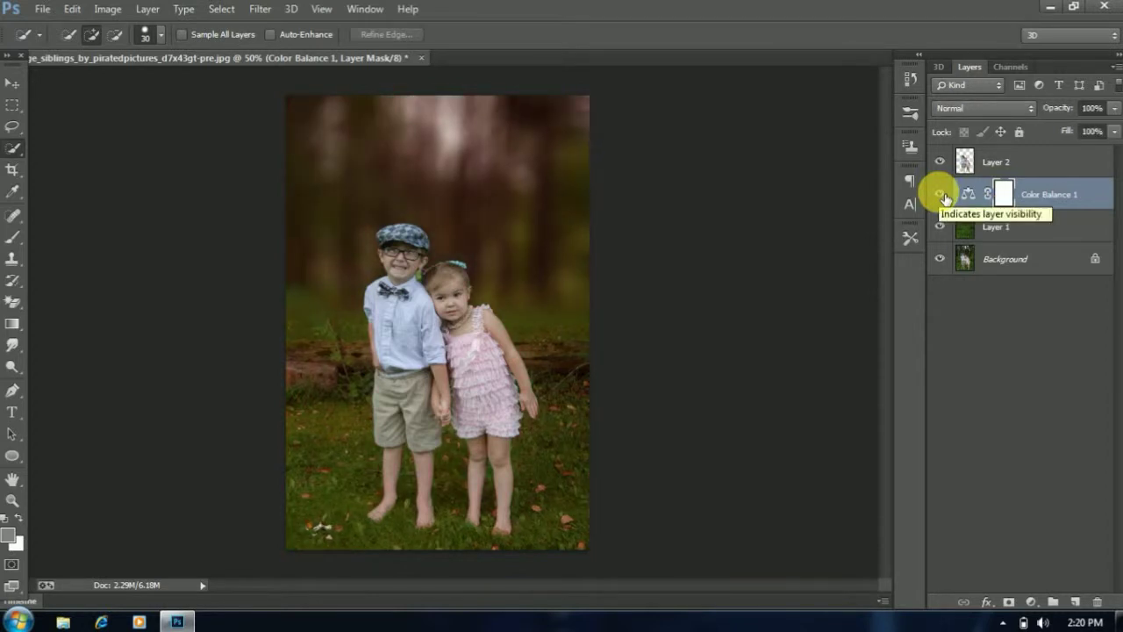
{"action": "left_click", "coordinate": [1076, 602]}
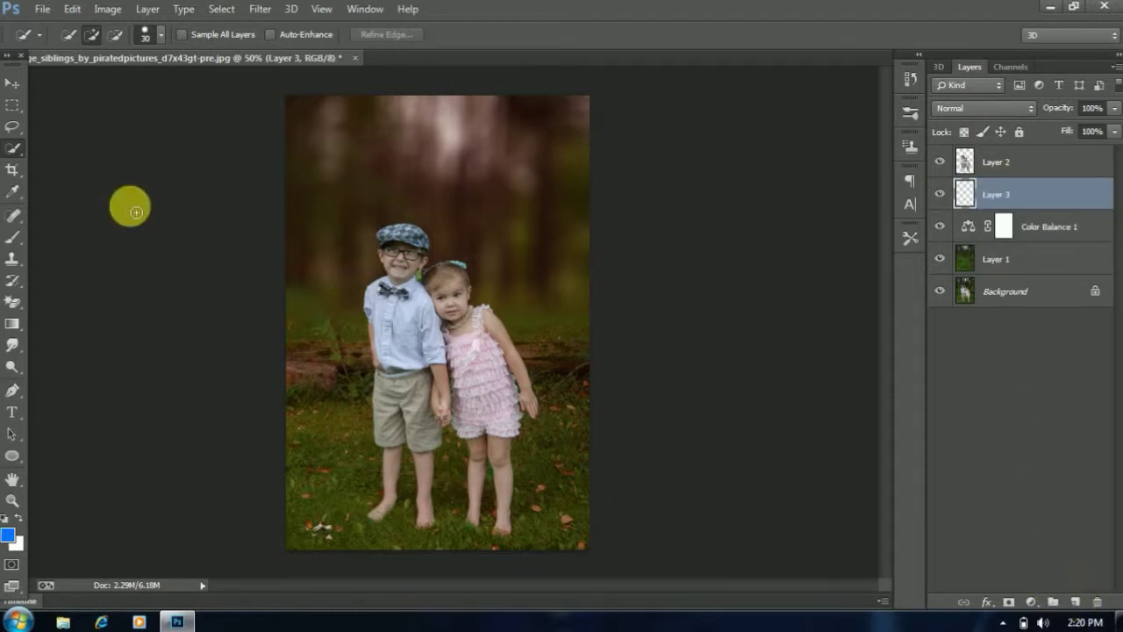
Set the Brush foreground colour to orange and paint a dot left of the boy's head
{"action": "left_click", "coordinate": [10, 237]}
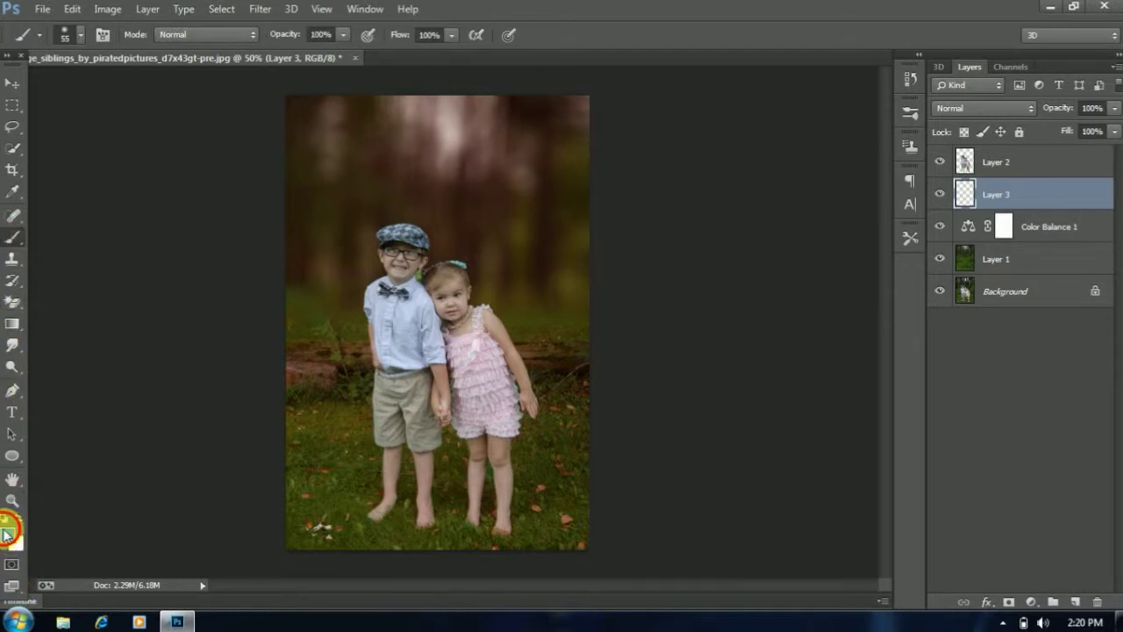
{"action": "left_click", "coordinate": [7, 531]}
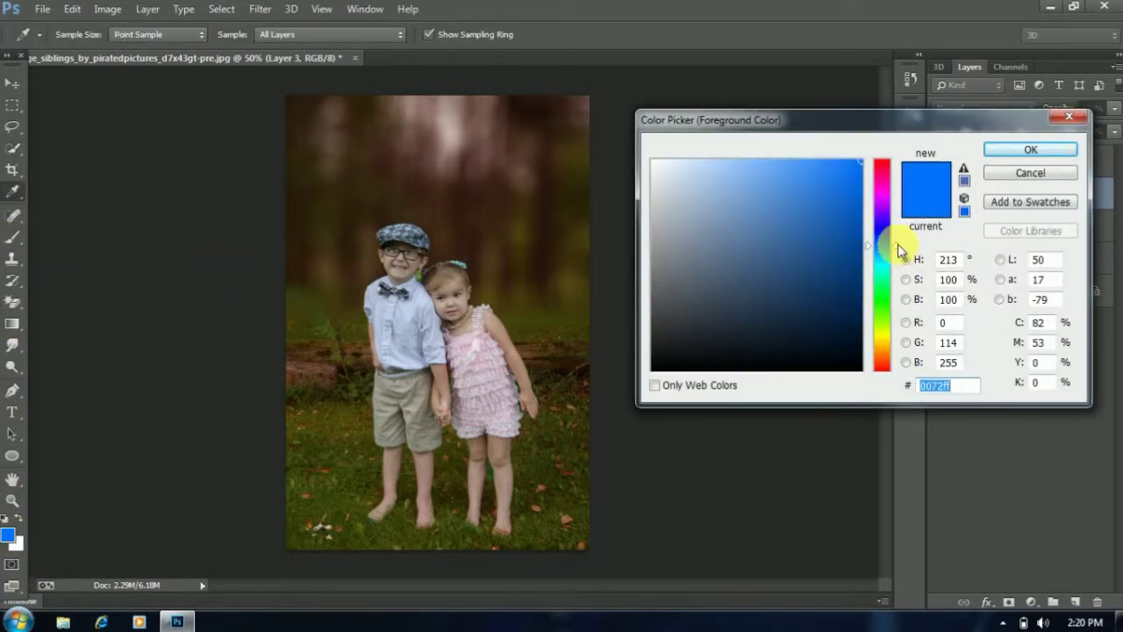
{"action": "left_click_drag", "start_coordinate": [899, 252], "coordinate": [899, 354]}
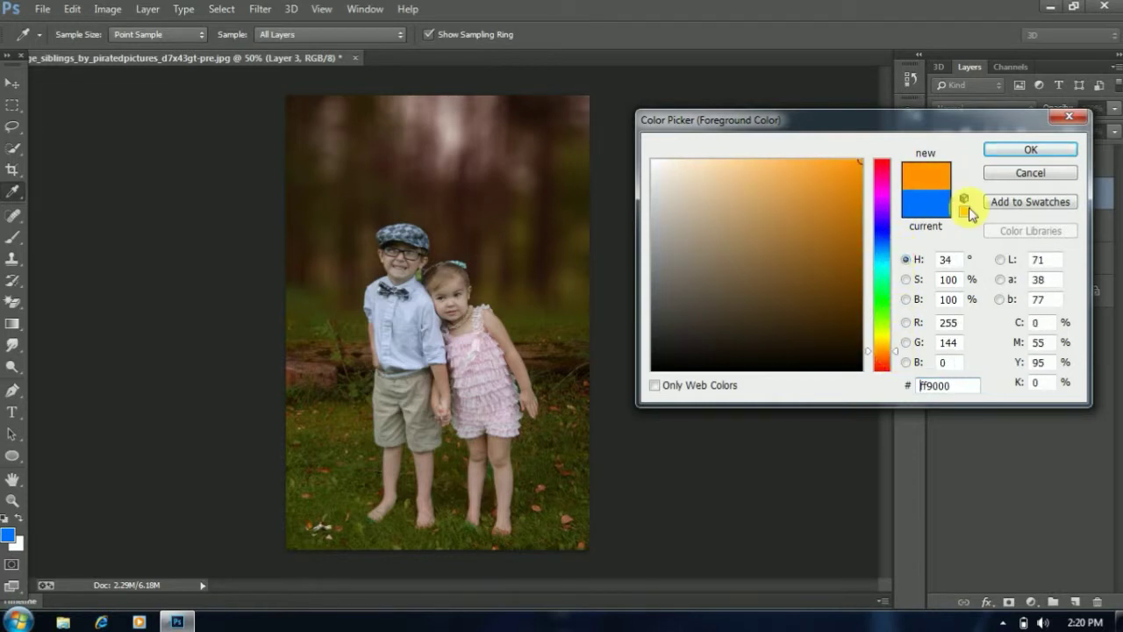
{"action": "left_click", "coordinate": [1027, 153]}
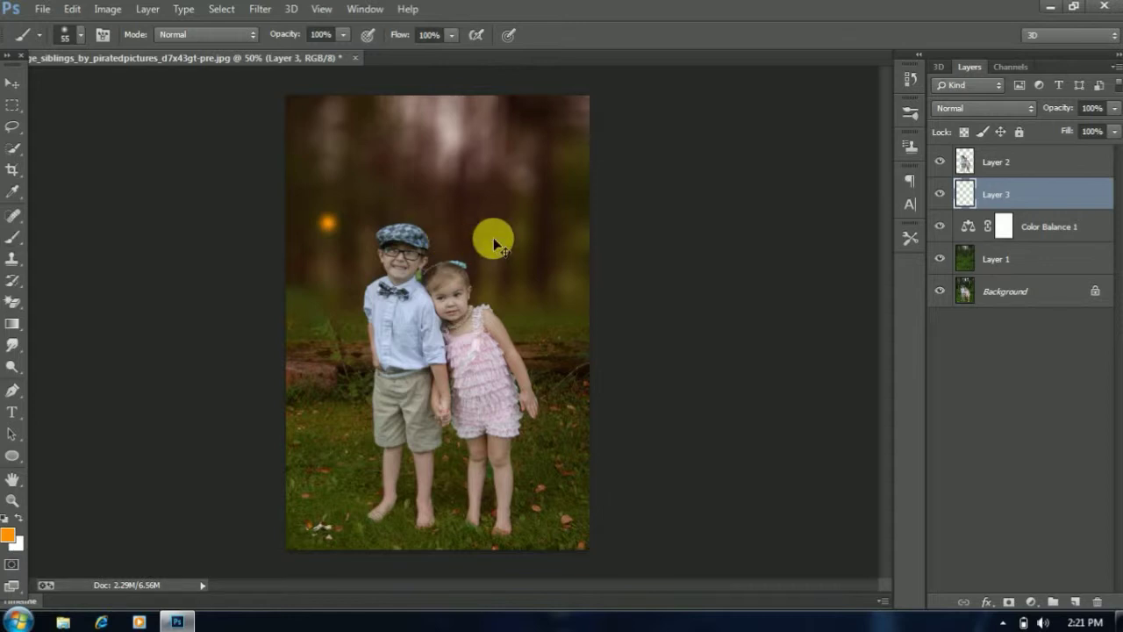
{"action": "key", "text": "ctrl+t"}
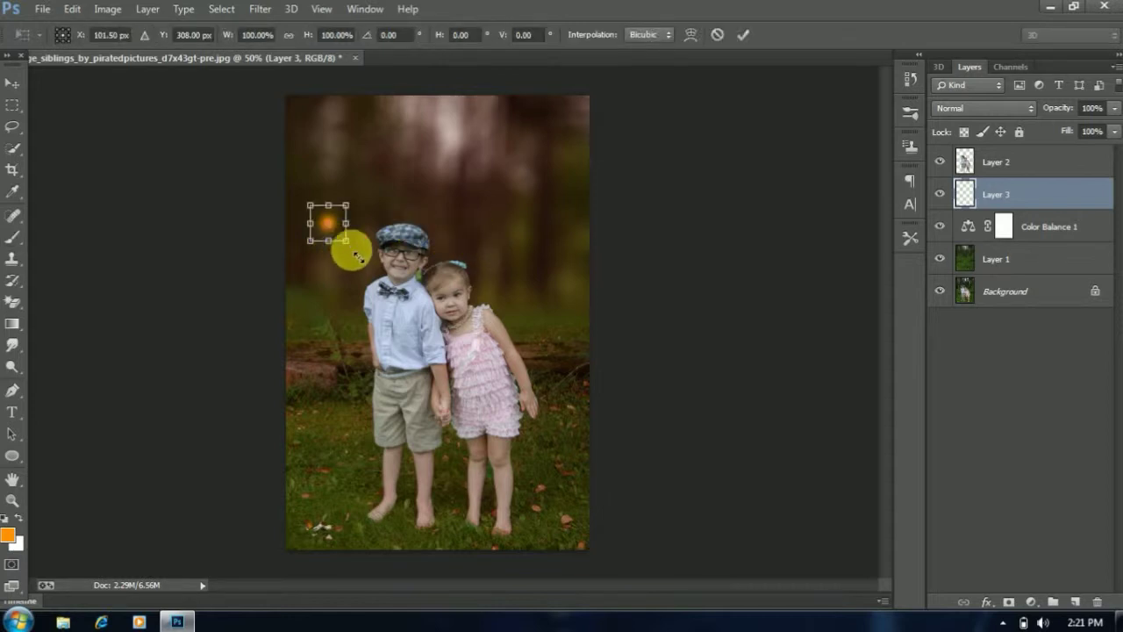
Scale the orange dot on Layer 3 into a large glow over the left side of the forest
{"action": "left_click_drag", "start_coordinate": [354, 255], "coordinate": [515, 497]}
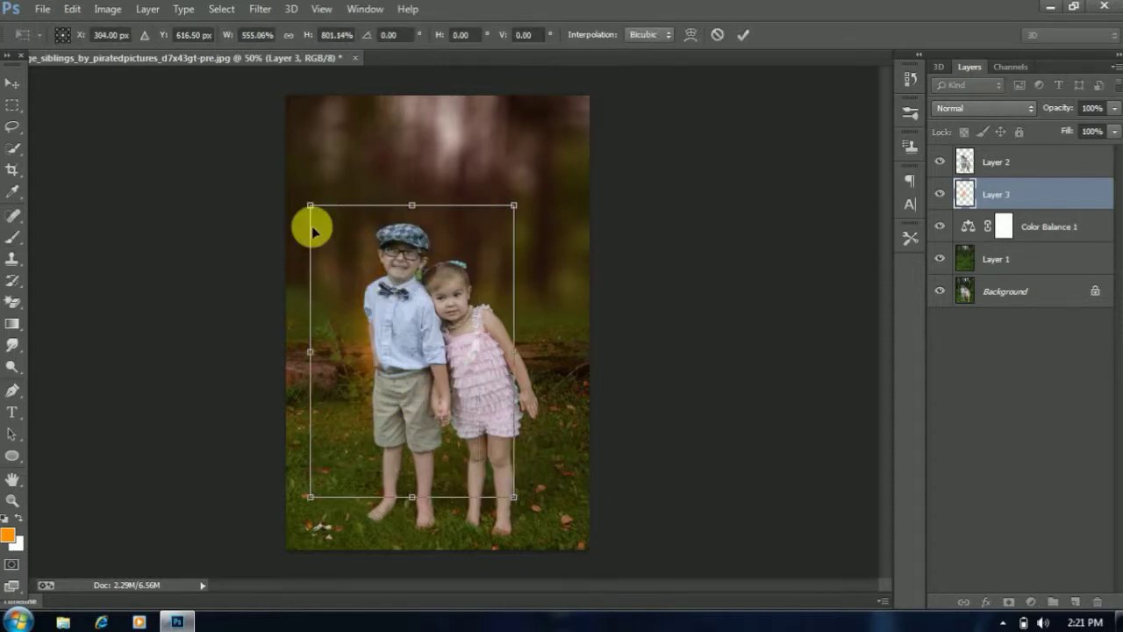
{"action": "left_click_drag", "start_coordinate": [310, 205], "coordinate": [162, 85]}
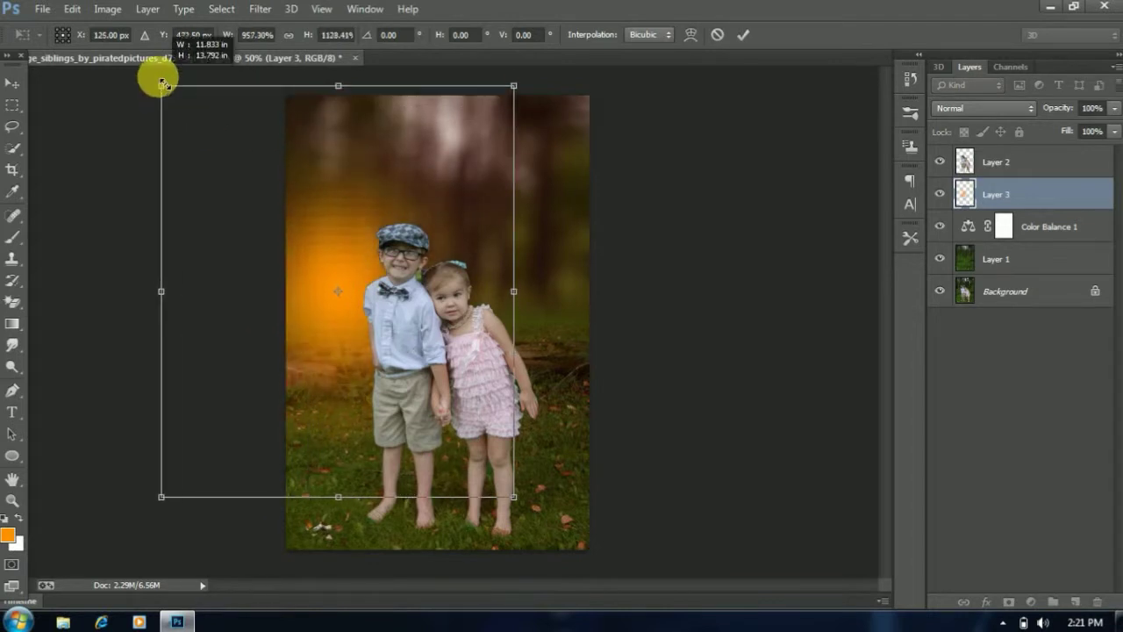
{"action": "left_click_drag", "start_coordinate": [161, 85], "coordinate": [121, 50]}
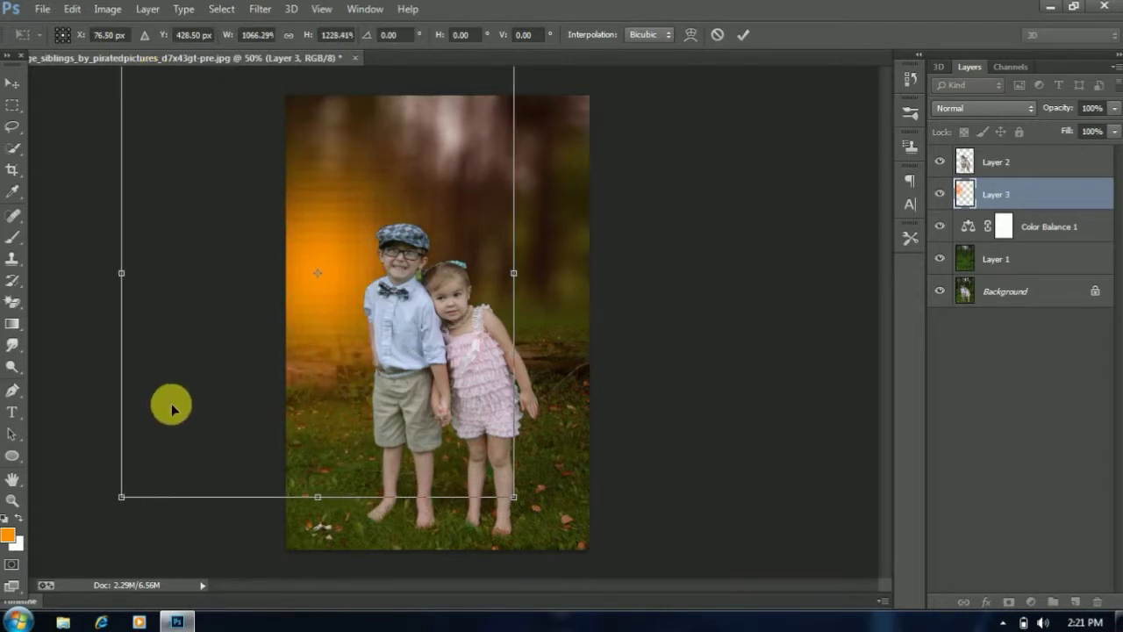
{"action": "left_click_drag", "start_coordinate": [121, 496], "coordinate": [91, 522]}
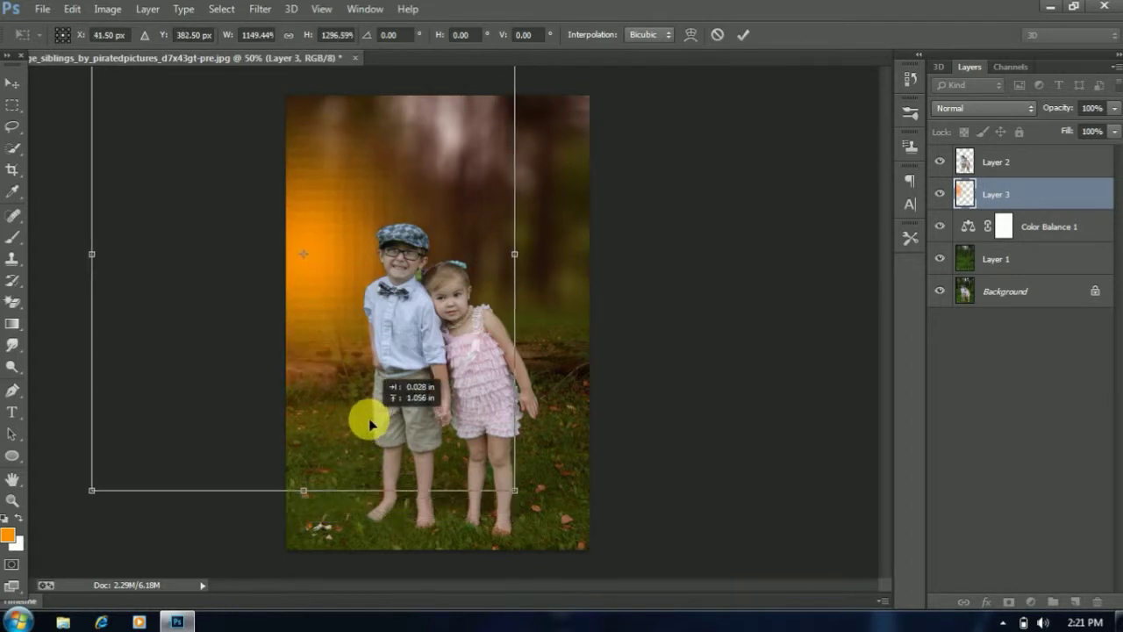
{"action": "left_click_drag", "start_coordinate": [364, 470], "coordinate": [370, 429]}
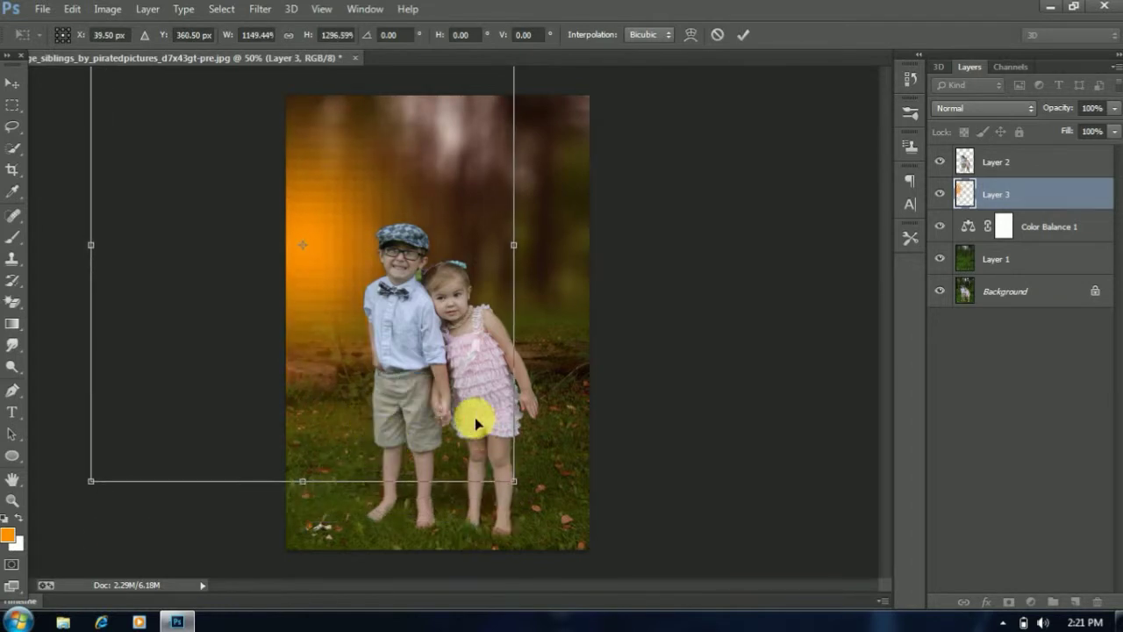
{"action": "left_click_drag", "start_coordinate": [475, 424], "coordinate": [474, 414]}
{"action": "left_click_drag", "start_coordinate": [512, 467], "coordinate": [539, 497]}
{"action": "key", "text": "Return"}
Set Layer 3 to Screen blend mode and lower its opacity to 45%
{"action": "key", "text": "b"}
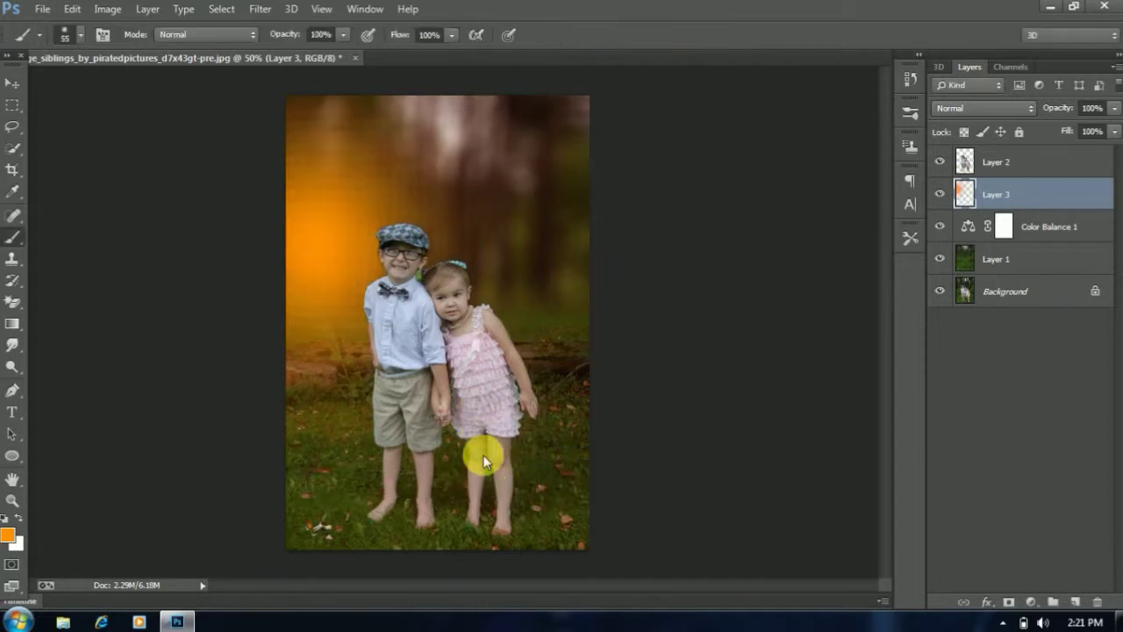
{"action": "left_click", "coordinate": [955, 108]}
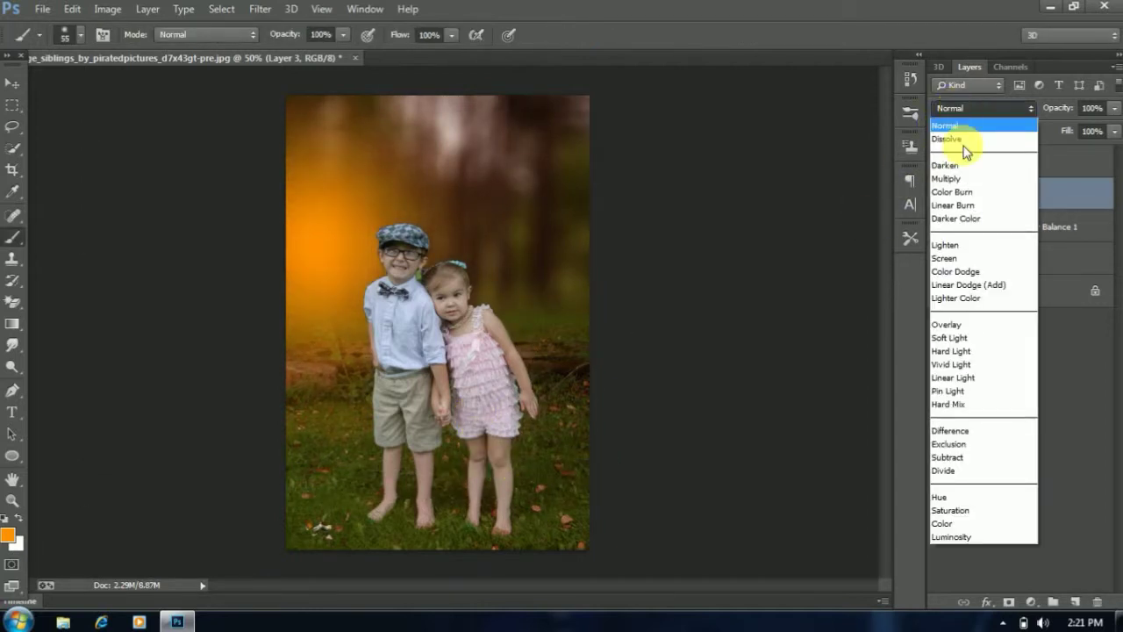
{"action": "left_click", "coordinate": [944, 258]}
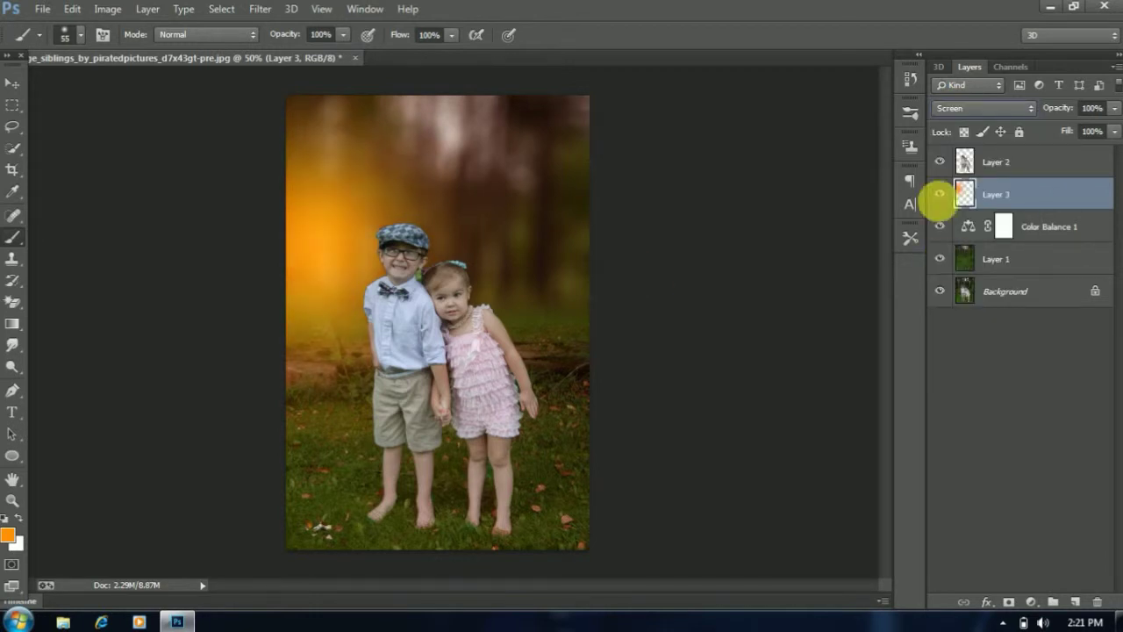
{"action": "left_click", "coordinate": [1114, 108]}
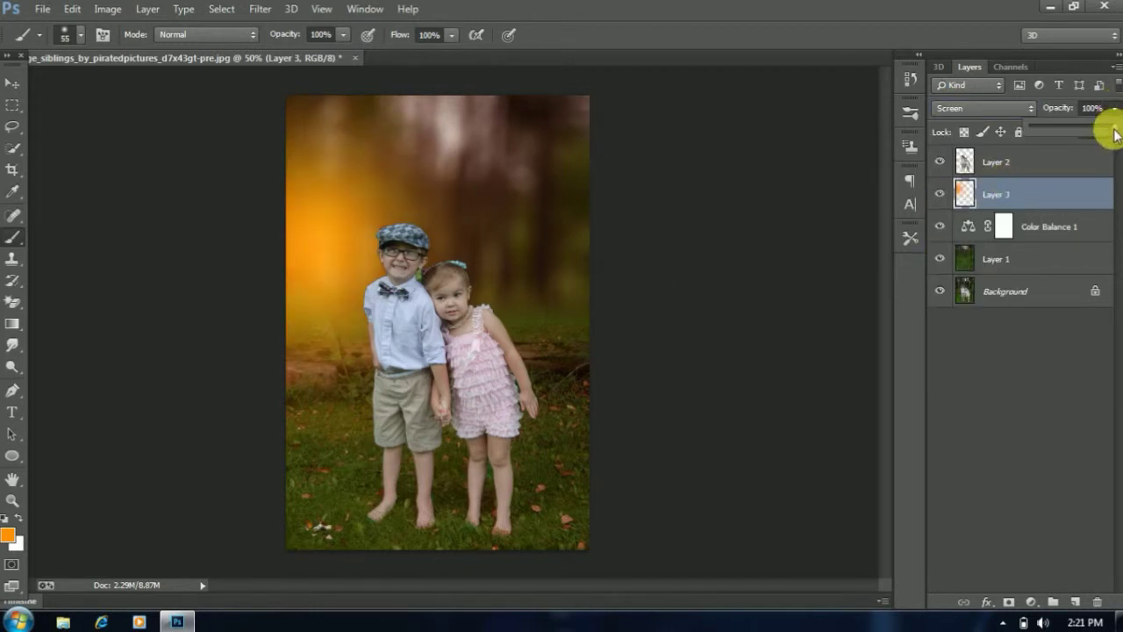
{"action": "left_click_drag", "start_coordinate": [1115, 132], "coordinate": [1067, 126]}
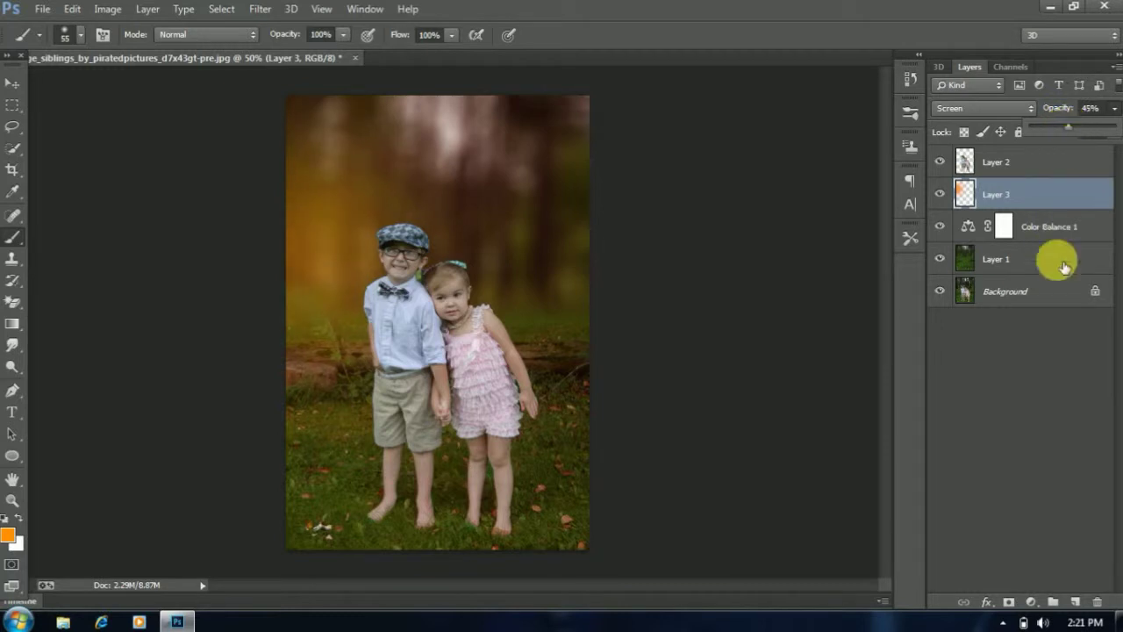
{"action": "left_click", "coordinate": [1007, 347]}
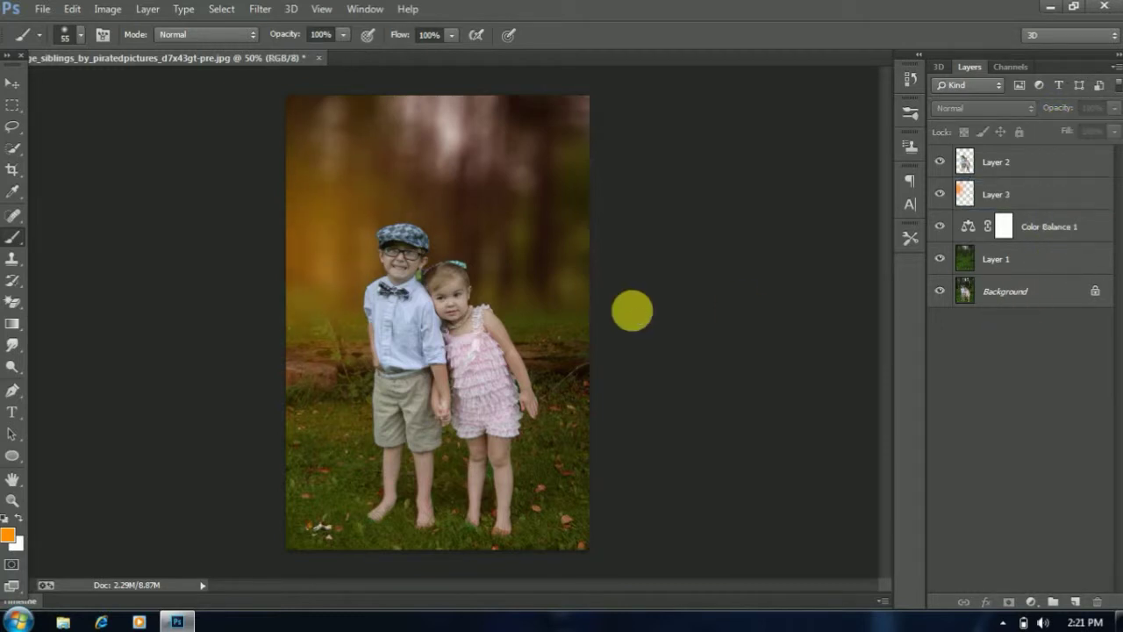
Scale the Layer 3 orange light leak to about 105.83% by 115.04%, shifted up-left
{"action": "left_click", "coordinate": [1016, 201]}
{"action": "key", "text": "ctrl+t"}
{"action": "left_click_drag", "start_coordinate": [465, 304], "coordinate": [446, 264]}
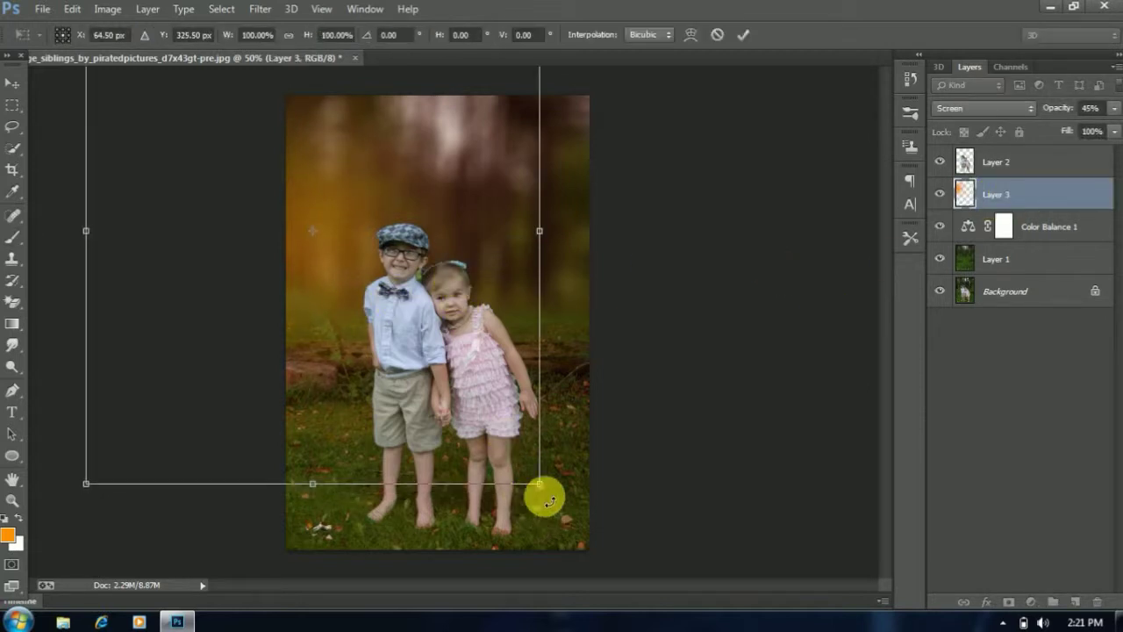
{"action": "left_click_drag", "start_coordinate": [555, 512], "coordinate": [567, 550]}
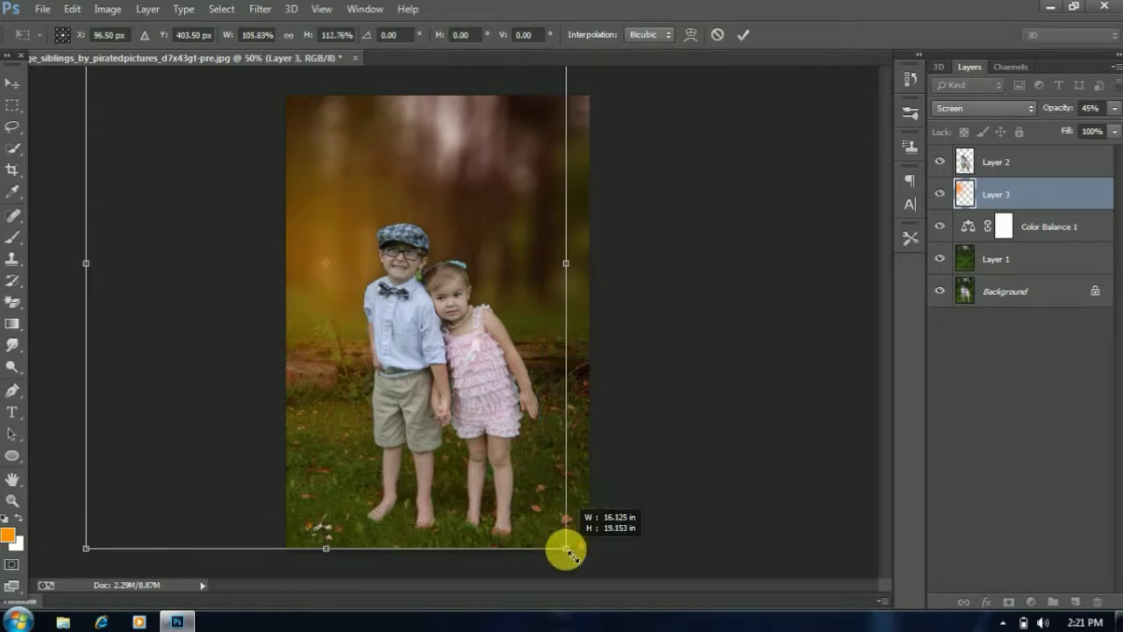
{"action": "left_click_drag", "start_coordinate": [326, 548], "coordinate": [324, 568]}
{"action": "left_click_drag", "start_coordinate": [389, 427], "coordinate": [402, 387]}
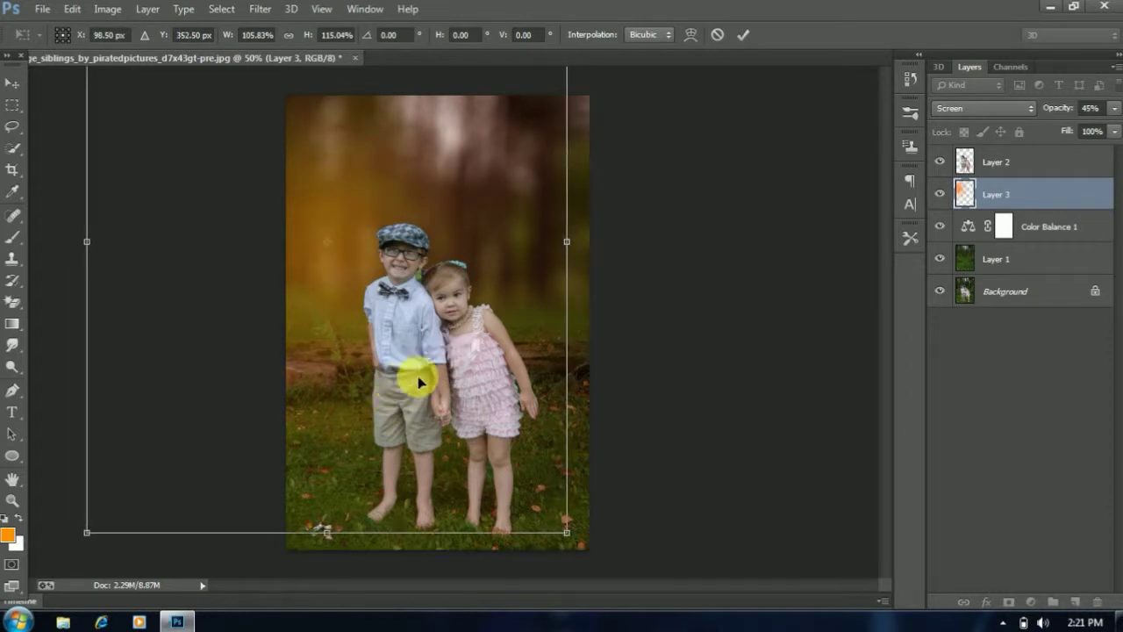
{"action": "key", "text": "b"}
{"action": "key", "text": "Return"}
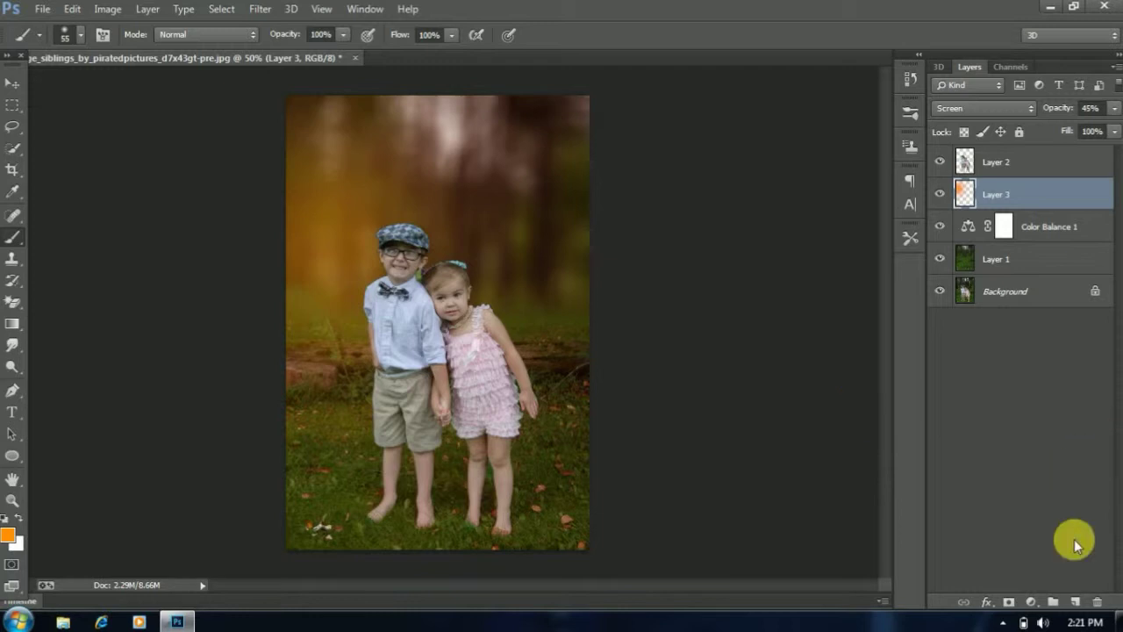
Add a new empty layer and set the foreground colour to blue
{"action": "left_click", "coordinate": [1076, 602]}
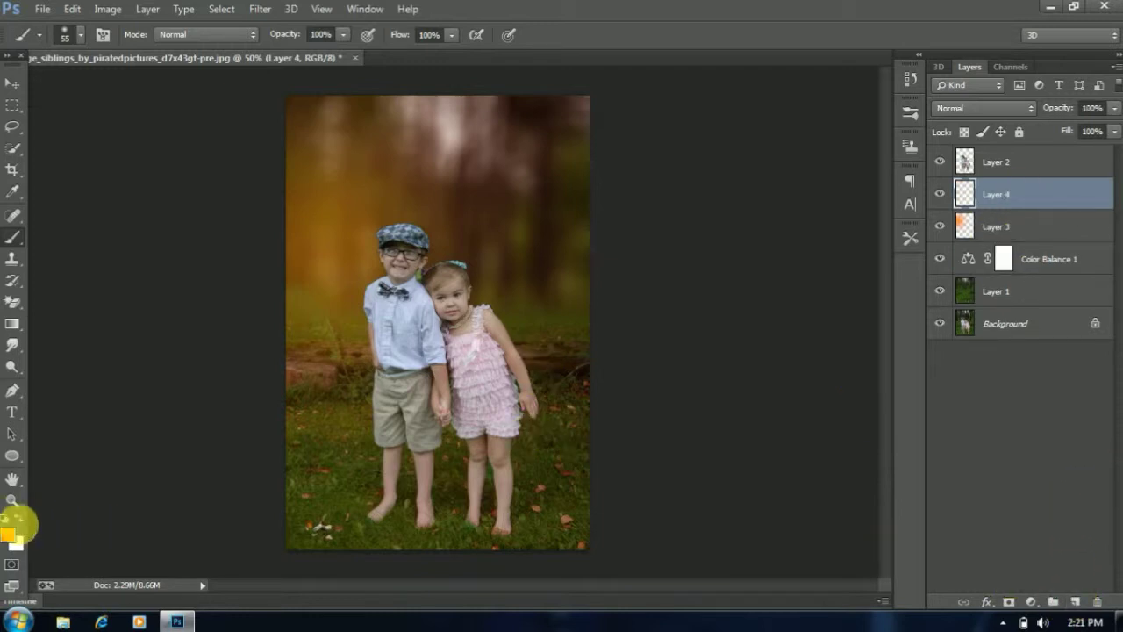
{"action": "left_click", "coordinate": [8, 534]}
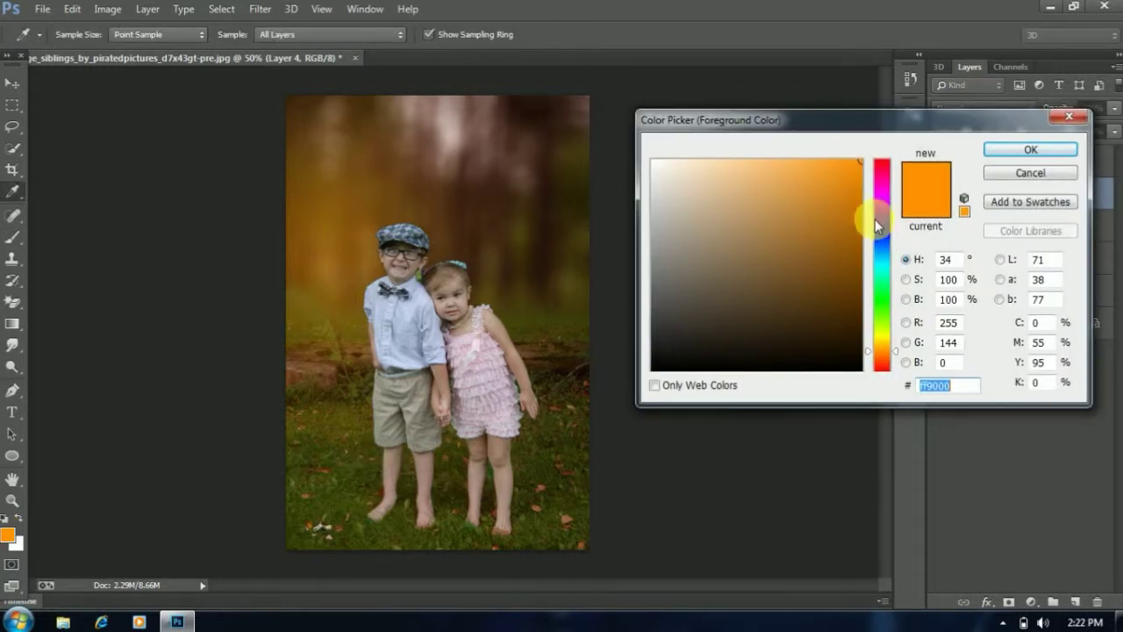
{"action": "left_click", "coordinate": [883, 239]}
{"action": "left_click_drag", "start_coordinate": [900, 238], "coordinate": [901, 241]}
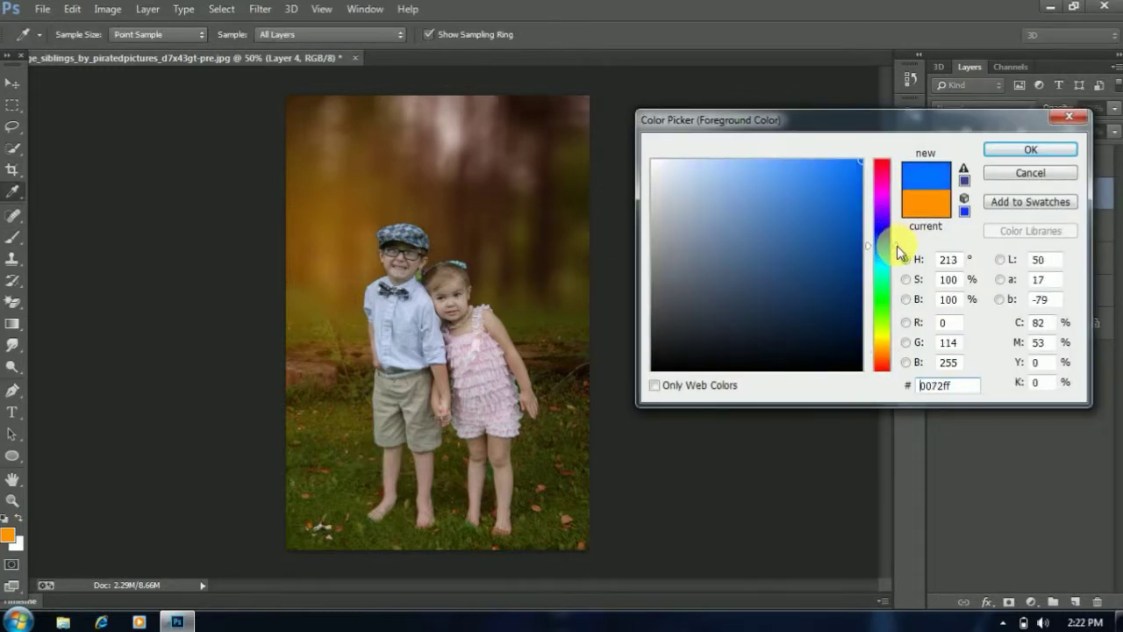
{"action": "left_click", "coordinate": [1018, 150]}
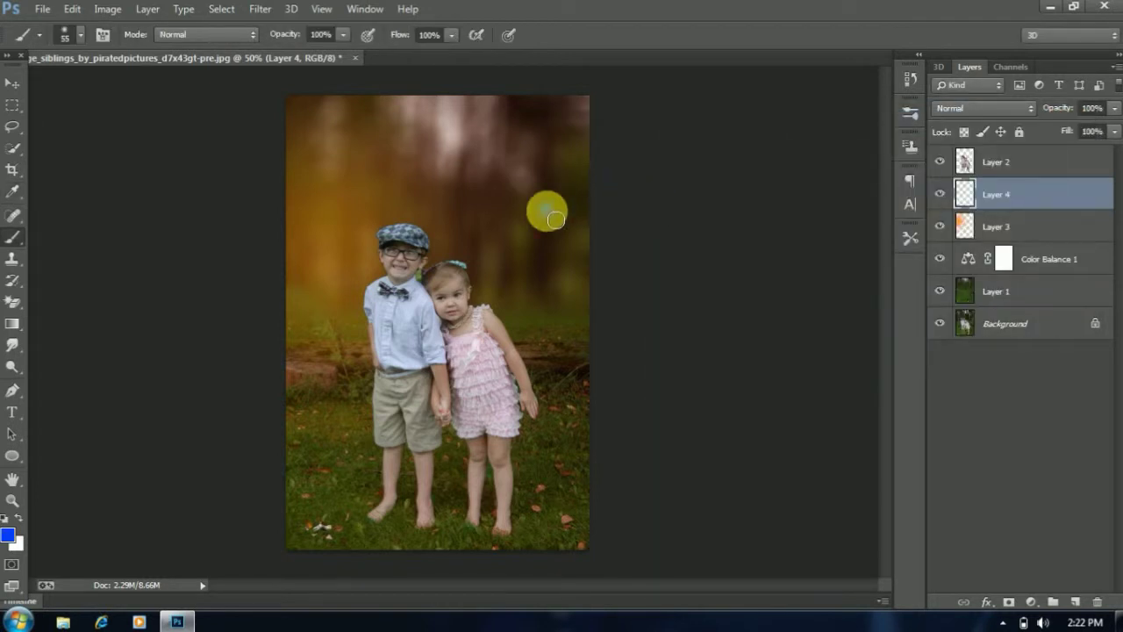
Paint a soft blue dab in the upper right and scale it up into a large glow
{"action": "left_click", "coordinate": [546, 210]}
{"action": "key", "text": "ctrl+t"}
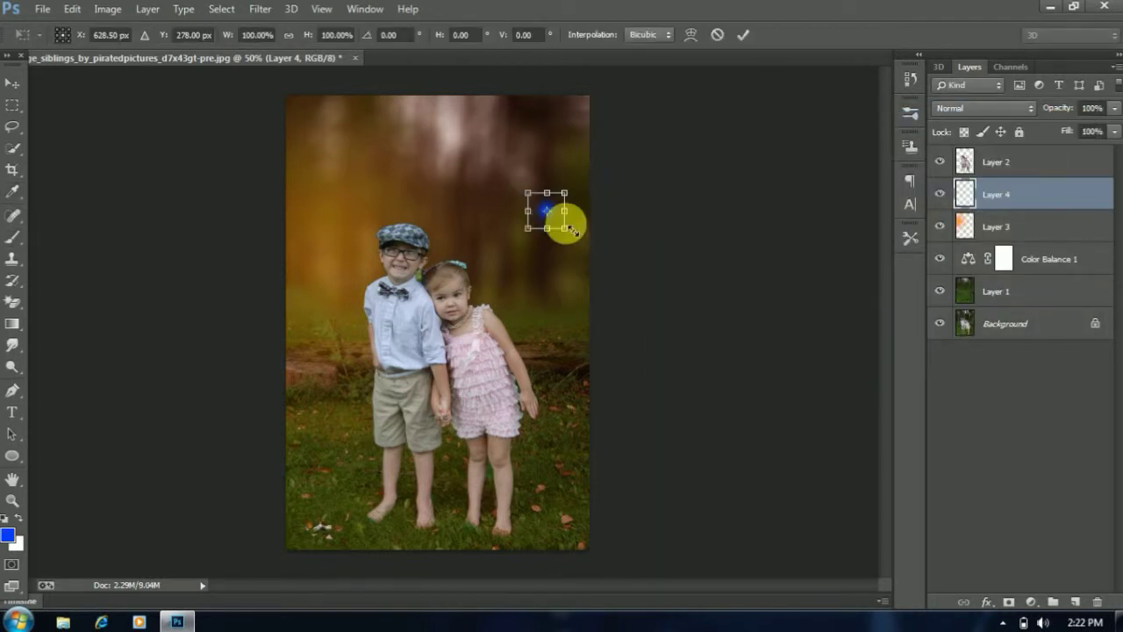
{"action": "mouse_move", "coordinate": [575, 246]}
{"action": "left_mouse_down"}
{"action": "mouse_move", "coordinate": [480, 375]}
{"action": "mouse_move", "coordinate": [412, 156]}
{"action": "left_mouse_up"}
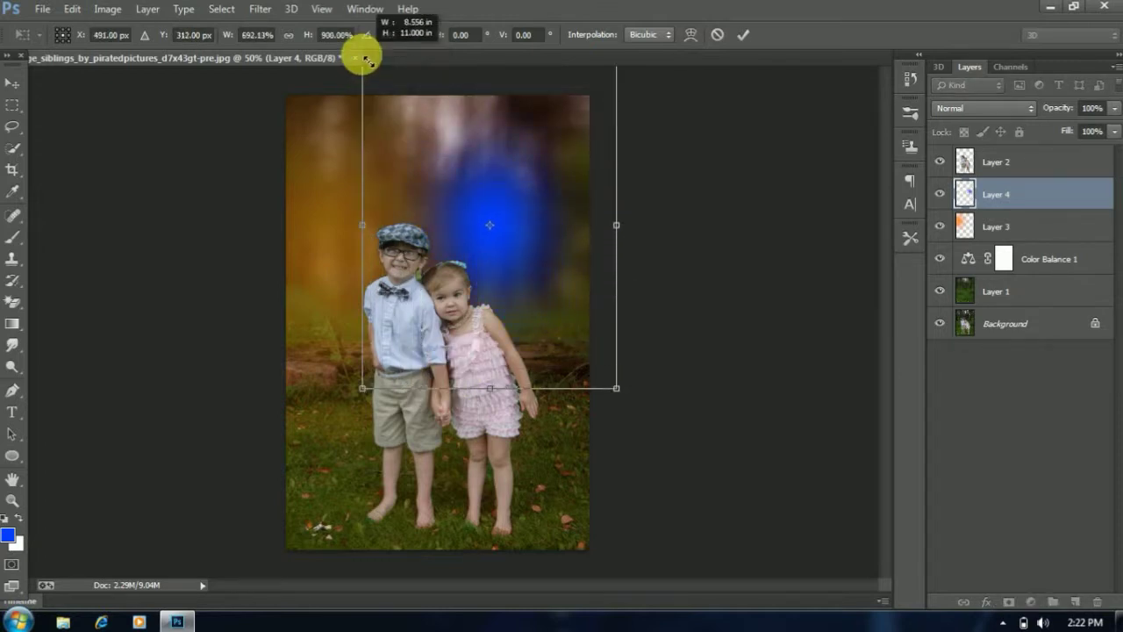
{"action": "left_click_drag", "start_coordinate": [412, 156], "coordinate": [363, 50]}
{"action": "left_click_drag", "start_coordinate": [628, 398], "coordinate": [706, 456]}
{"action": "key", "text": "Return"}
Set the blue glow layer to Screen blend mode at 48% opacity
{"action": "key", "text": "b"}
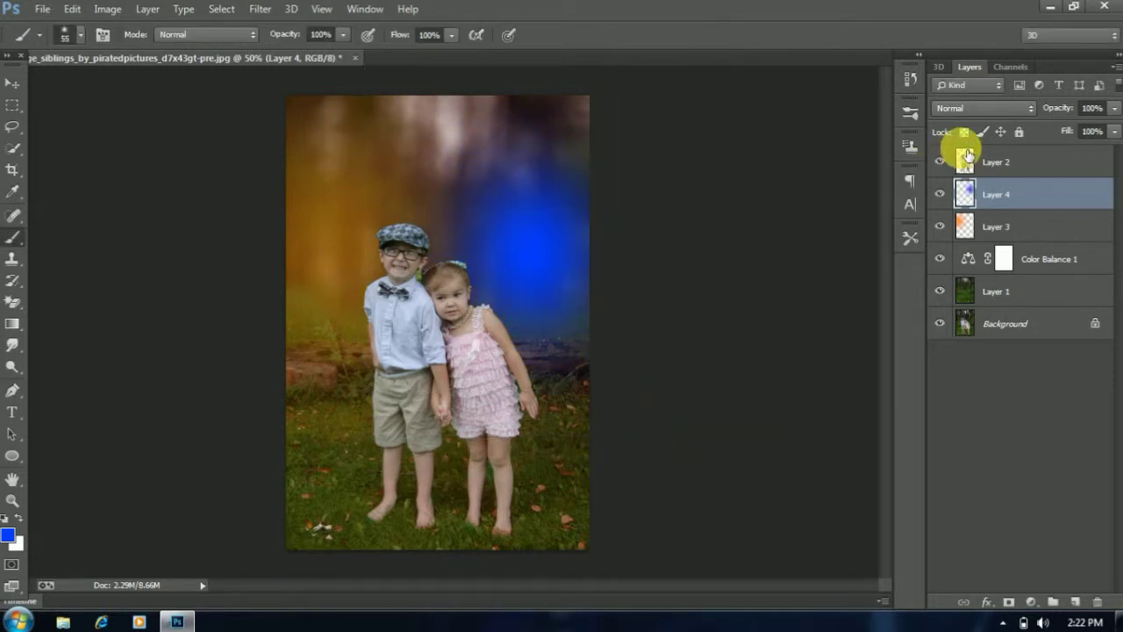
{"action": "left_click", "coordinate": [971, 109]}
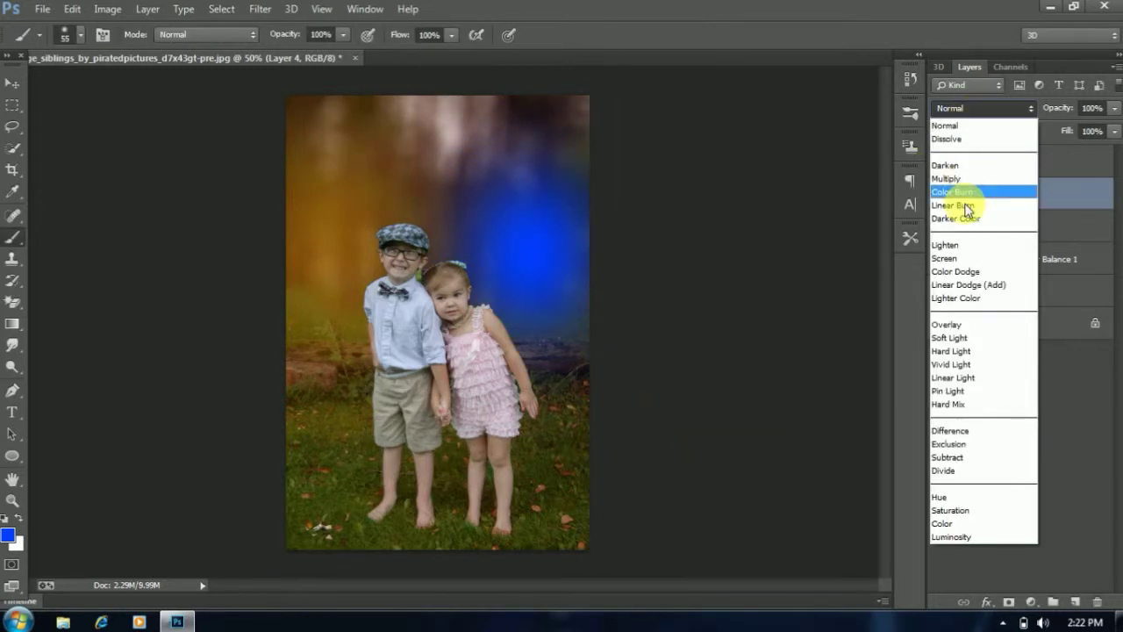
{"action": "left_click", "coordinate": [957, 258]}
{"action": "left_click", "coordinate": [1112, 108]}
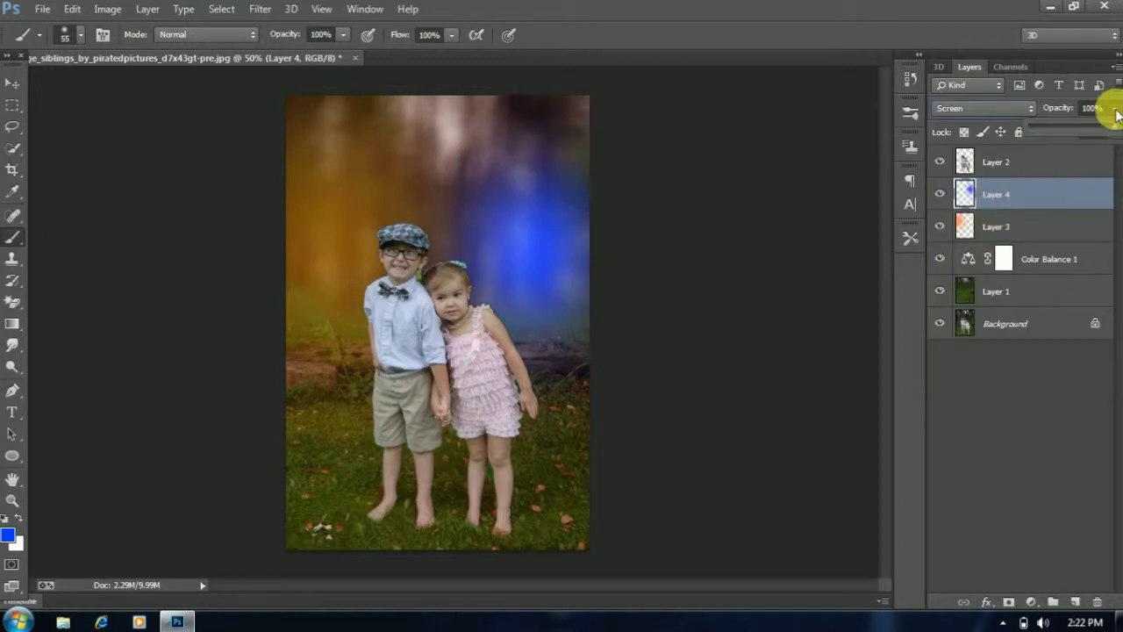
{"action": "left_click_drag", "start_coordinate": [1112, 126], "coordinate": [1064, 127]}
{"action": "left_click", "coordinate": [1023, 198]}
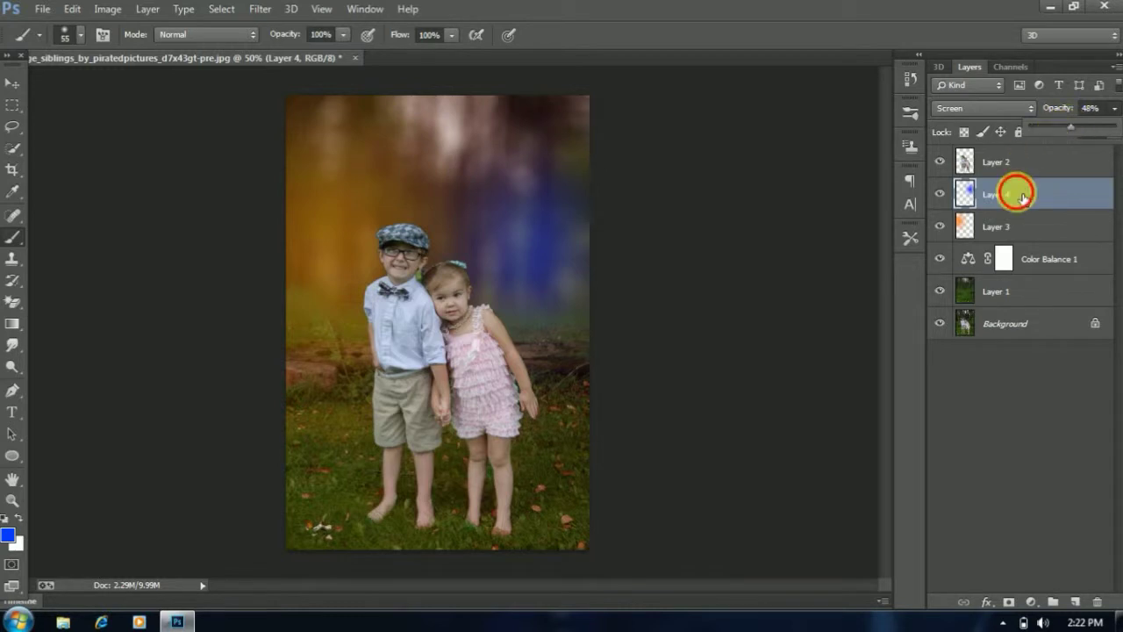
Enlarge the blue glow to roughly 224% by 188% across the photo's top and right
{"action": "key", "text": "ctrl+t"}
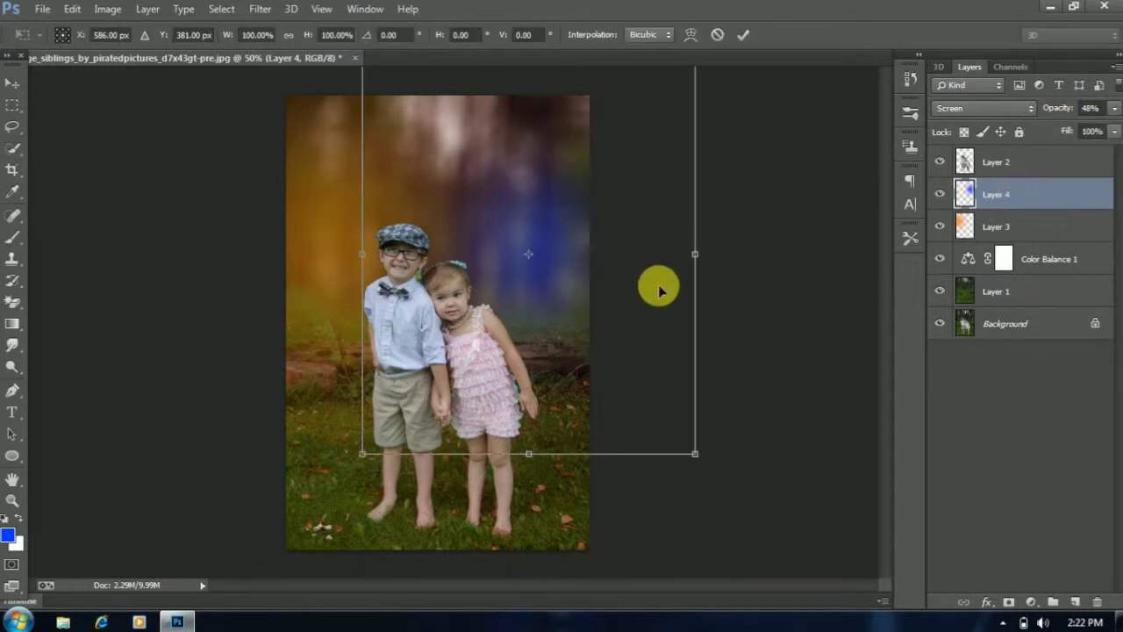
{"action": "key", "text": "ctrl+minus"}
{"action": "key", "text": "ctrl+minus"}
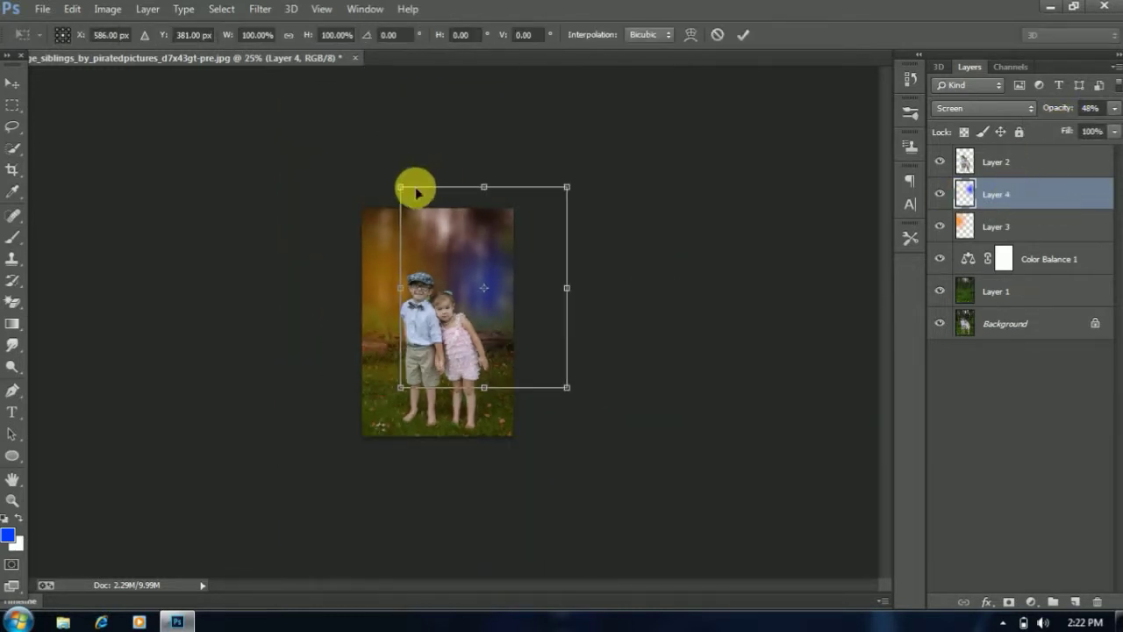
{"action": "left_click_drag", "start_coordinate": [401, 187], "coordinate": [325, 118]}
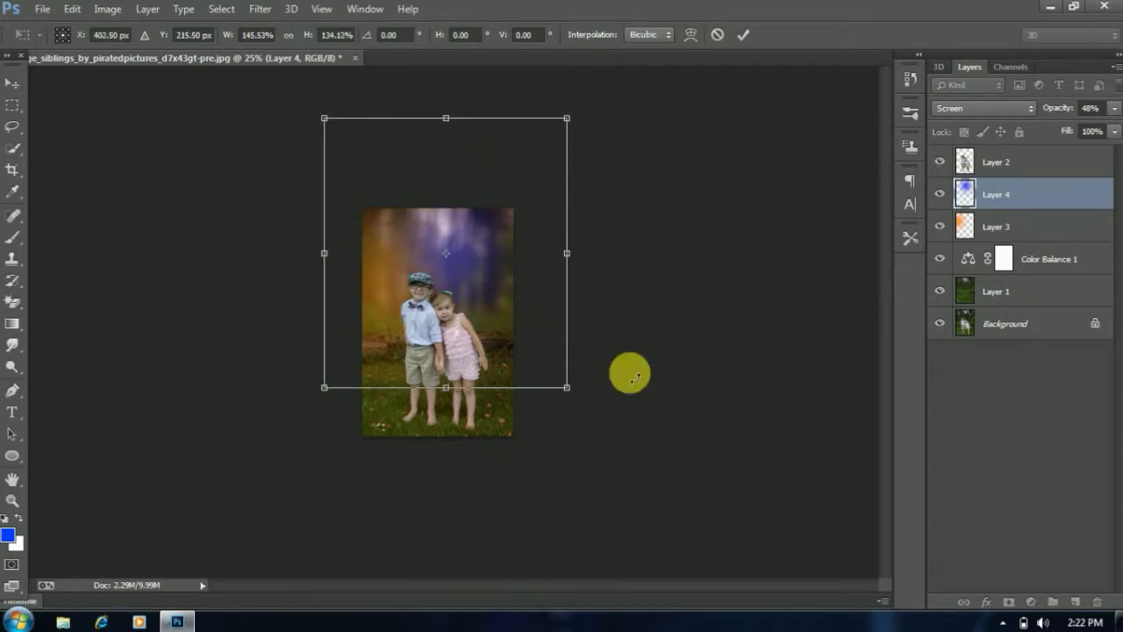
{"action": "left_click_drag", "start_coordinate": [568, 387], "coordinate": [687, 477]}
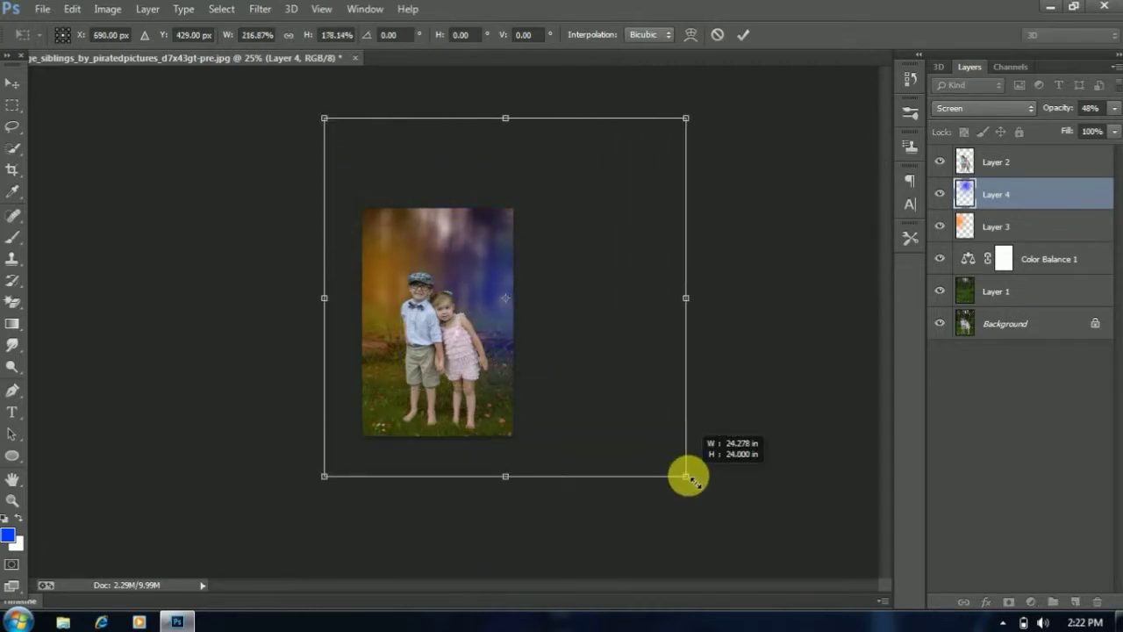
{"action": "left_click_drag", "start_coordinate": [554, 384], "coordinate": [547, 369]}
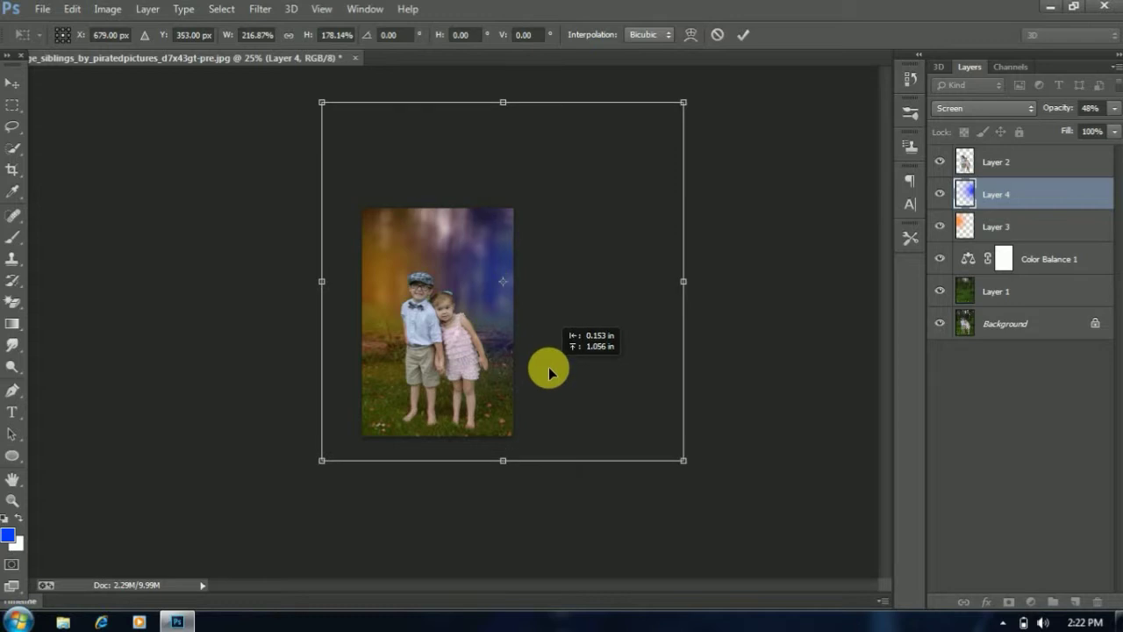
{"action": "left_click_drag", "start_coordinate": [504, 468], "coordinate": [505, 489]}
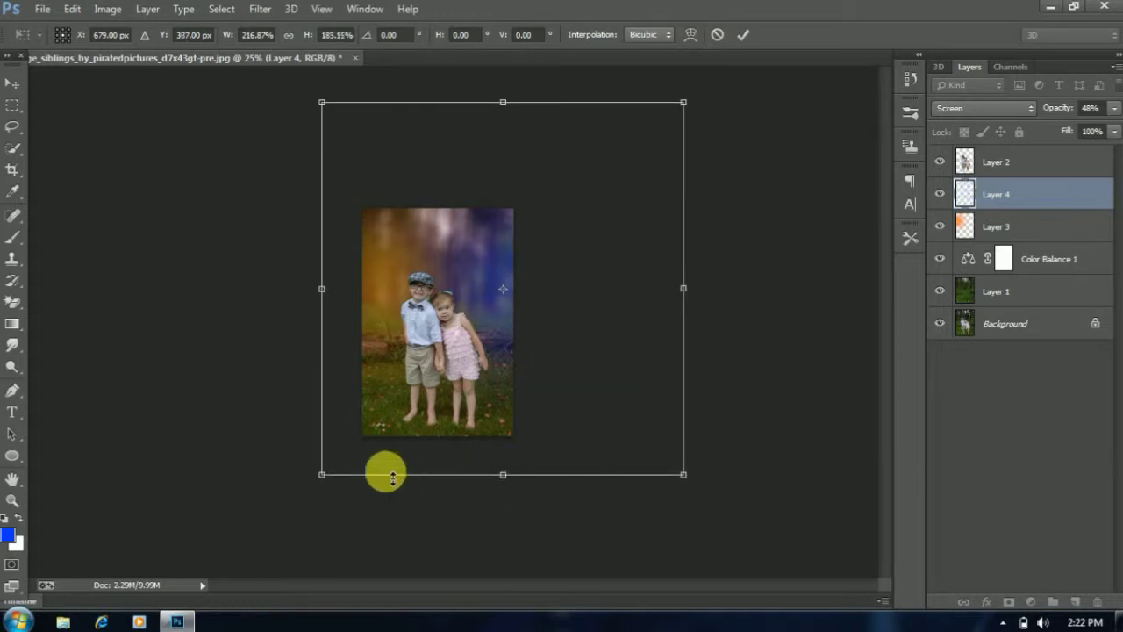
{"action": "left_click_drag", "start_coordinate": [322, 470], "coordinate": [309, 479]}
{"action": "left_click_drag", "start_coordinate": [474, 441], "coordinate": [579, 412]}
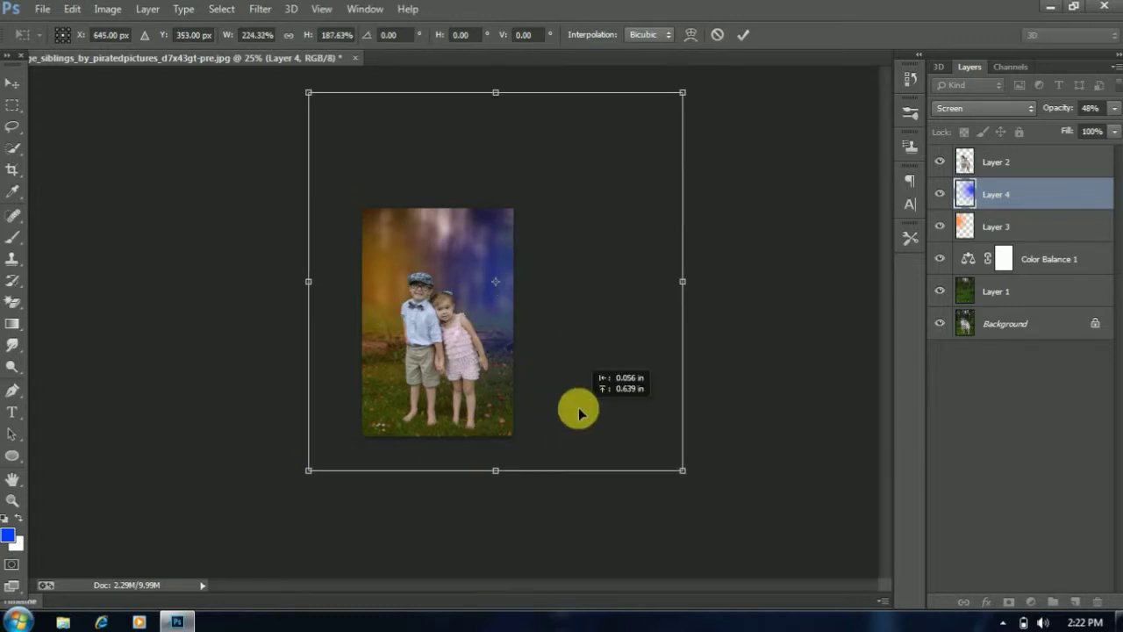
{"action": "key", "text": "b"}
{"action": "double_click", "coordinate": [580, 409]}
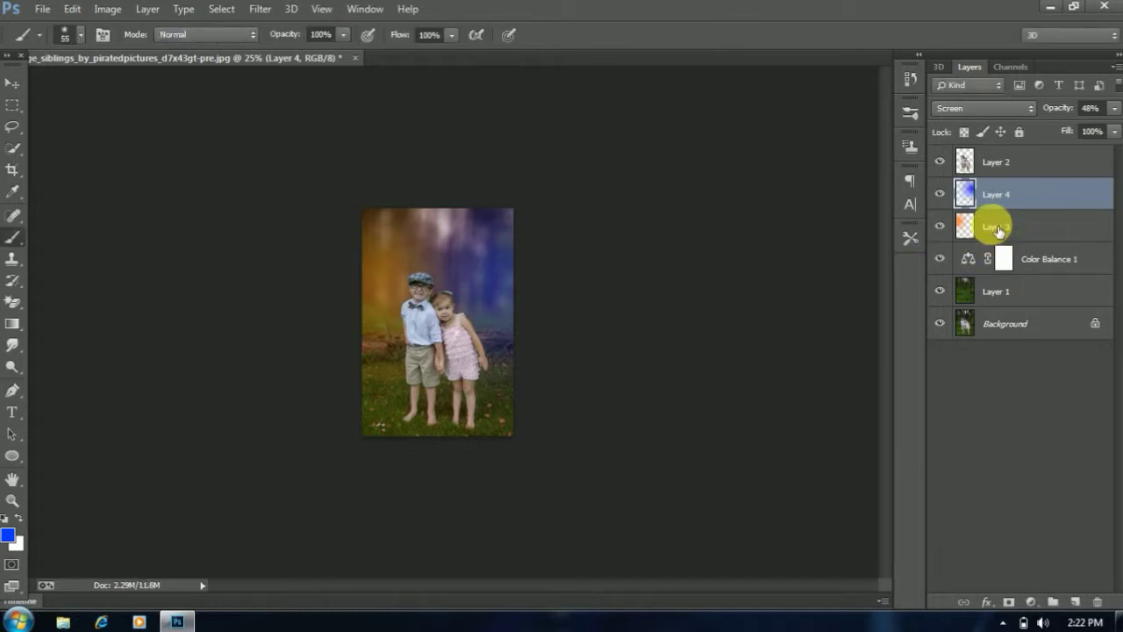
{"action": "left_click", "coordinate": [995, 226]}
Rescale the orange light leak to about 109% by 114%, moved up-left, then zoom back in
{"action": "key", "text": "ctrl+t"}
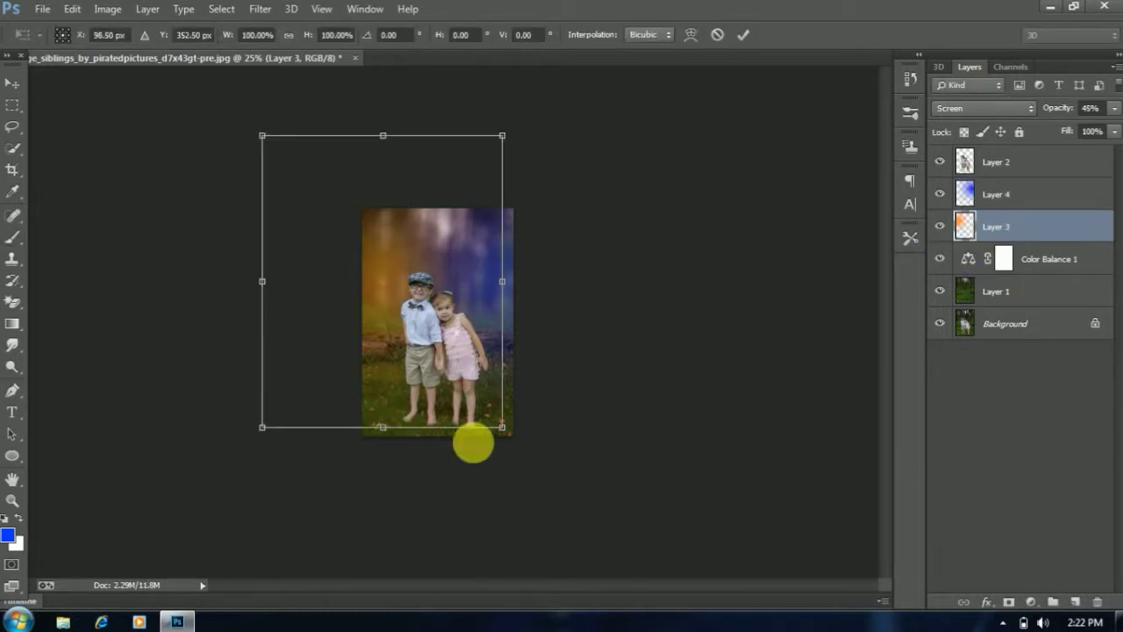
{"action": "left_click_drag", "start_coordinate": [507, 427], "coordinate": [520, 440]}
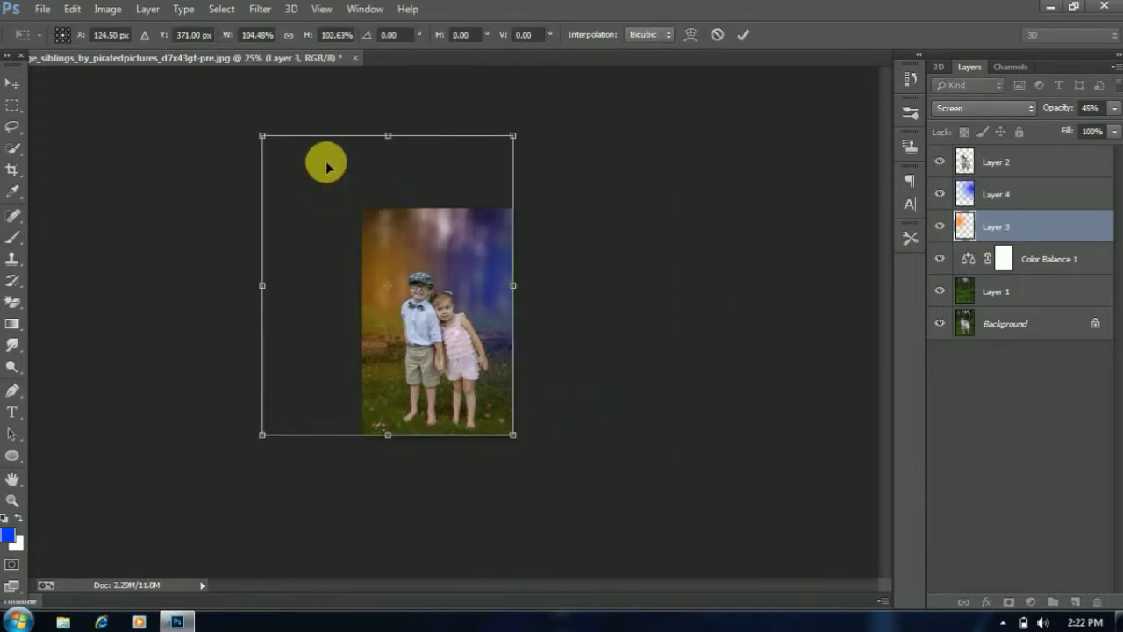
{"action": "left_click_drag", "start_coordinate": [349, 135], "coordinate": [359, 115]}
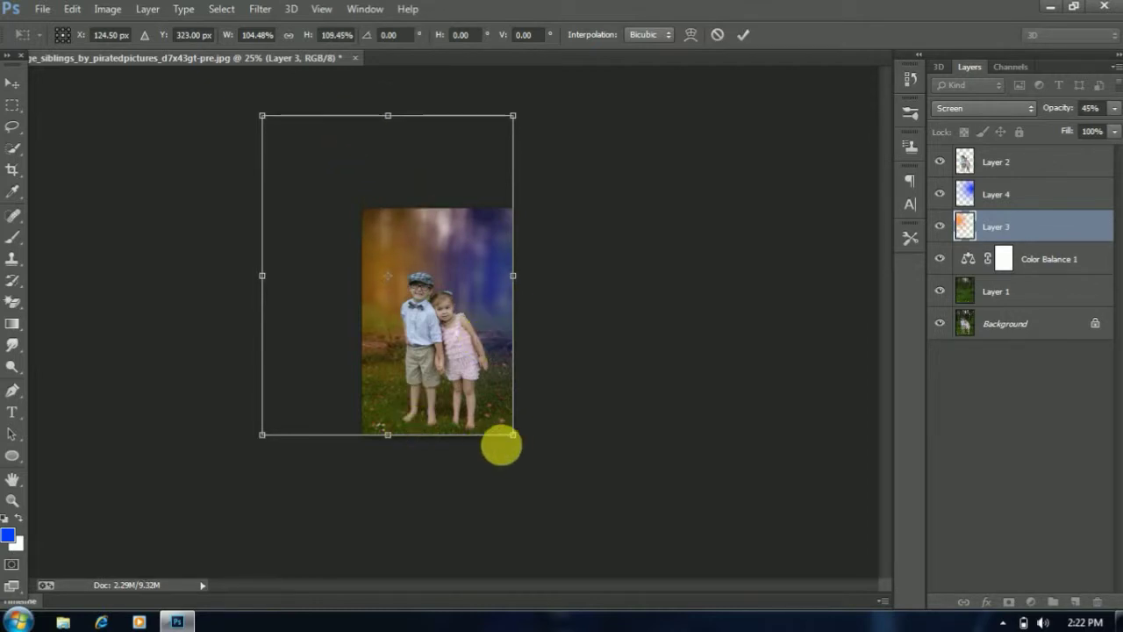
{"action": "left_click_drag", "start_coordinate": [515, 435], "coordinate": [529, 448]}
{"action": "left_click_drag", "start_coordinate": [497, 365], "coordinate": [491, 346]}
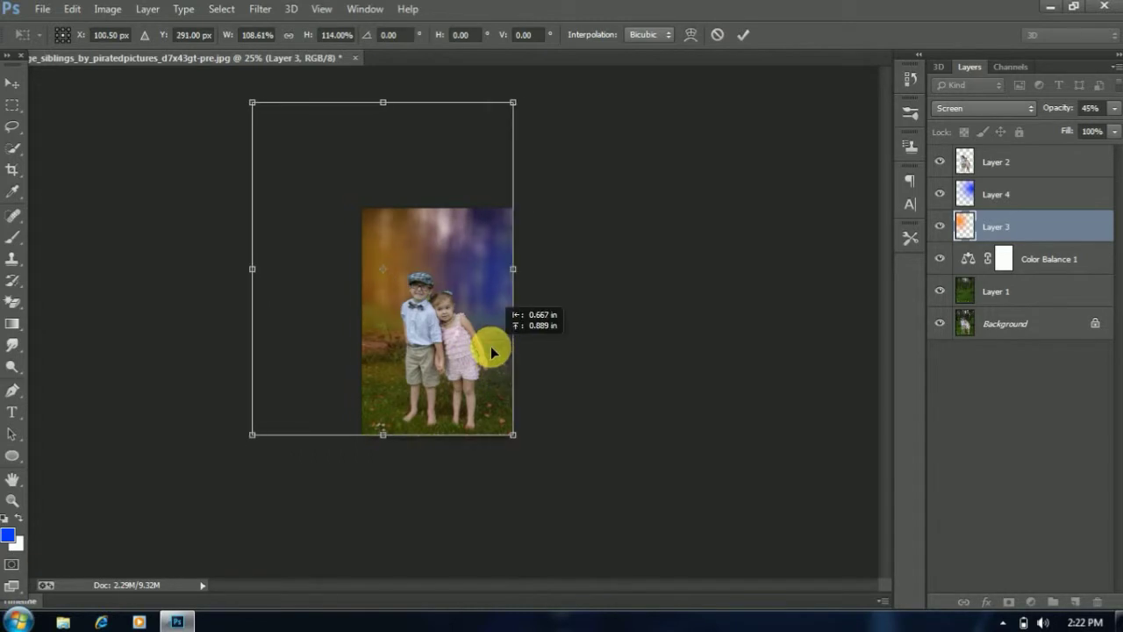
{"action": "double_click", "coordinate": [492, 348]}
{"action": "key", "text": "b"}
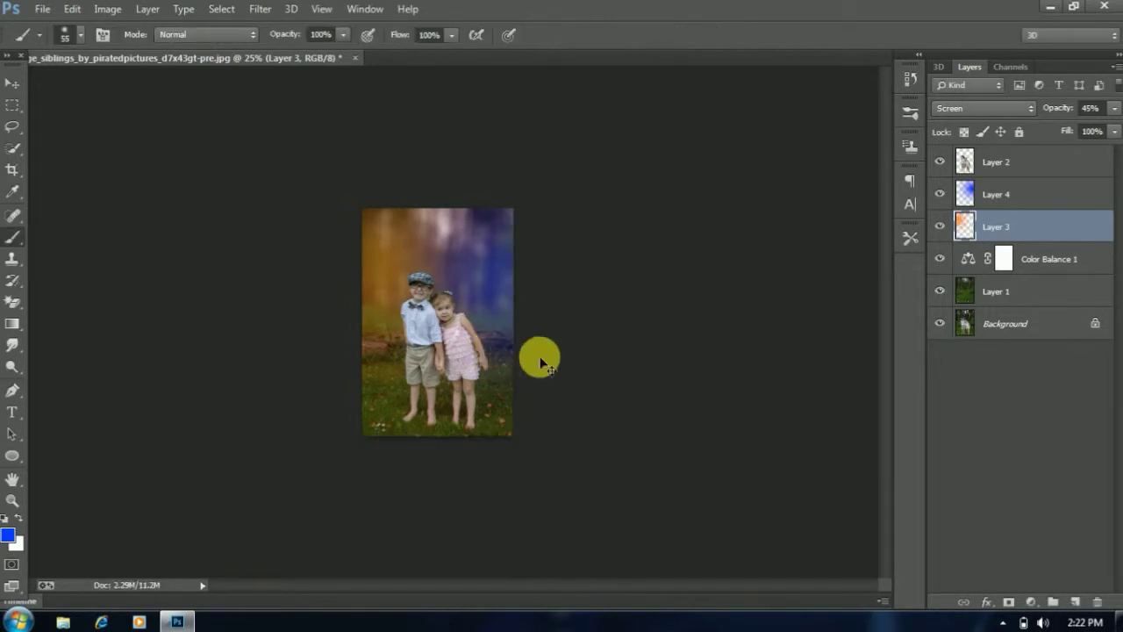
{"action": "key", "text": "ctrl+plus"}
{"action": "key", "text": "ctrl+plus"}
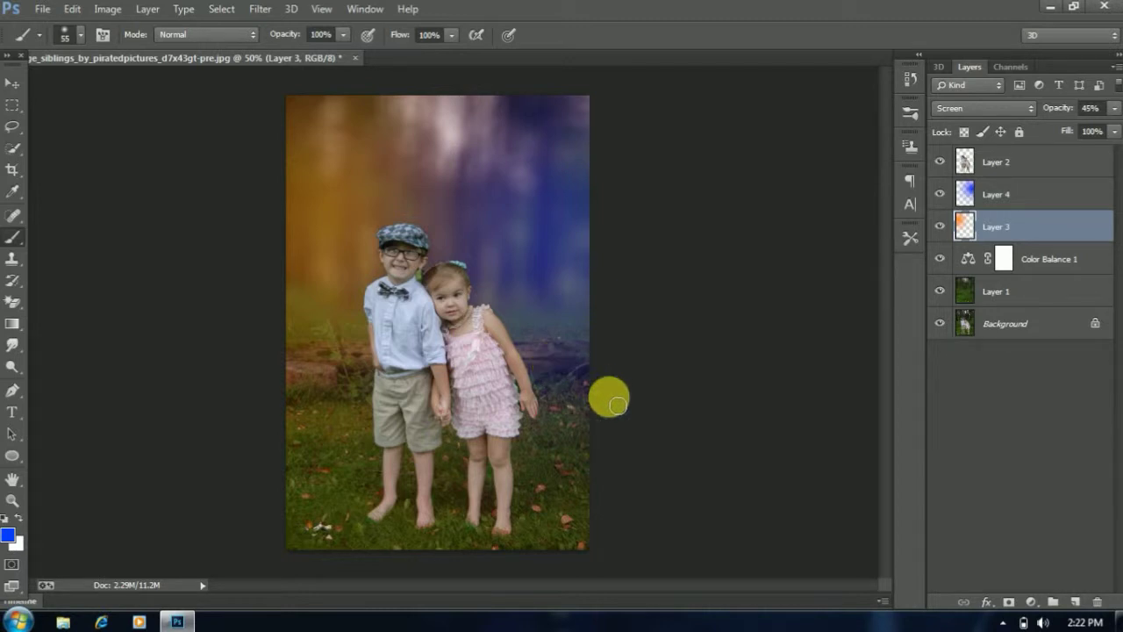
Add a Levels adjustment layer with the white input slider moved left to brighten
{"action": "left_click", "coordinate": [1032, 601]}
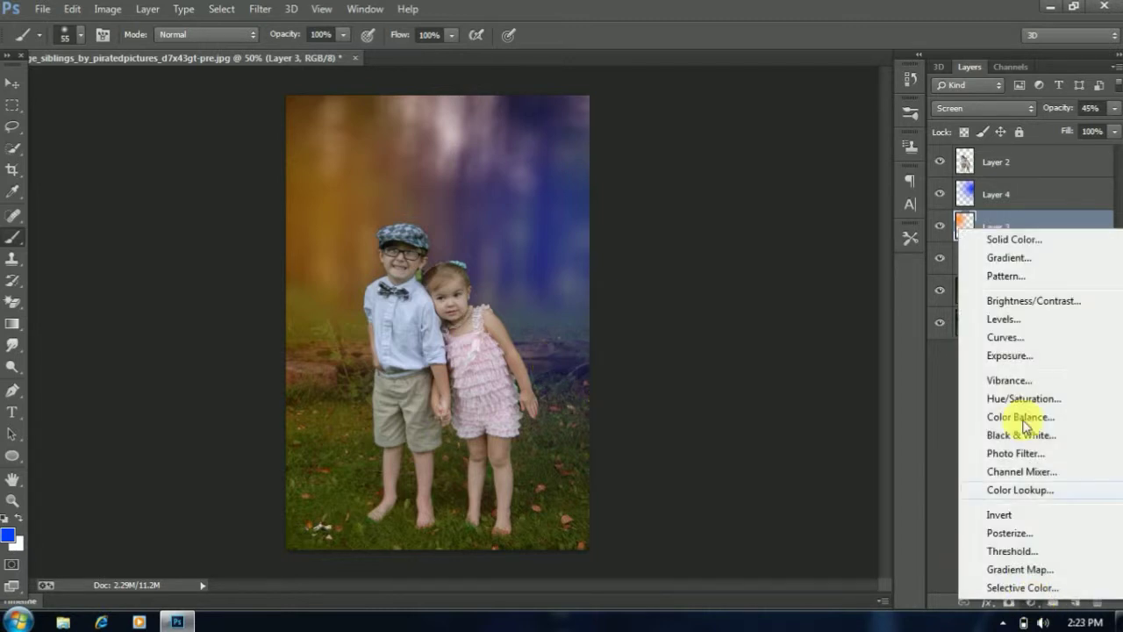
{"action": "left_click", "coordinate": [1000, 319]}
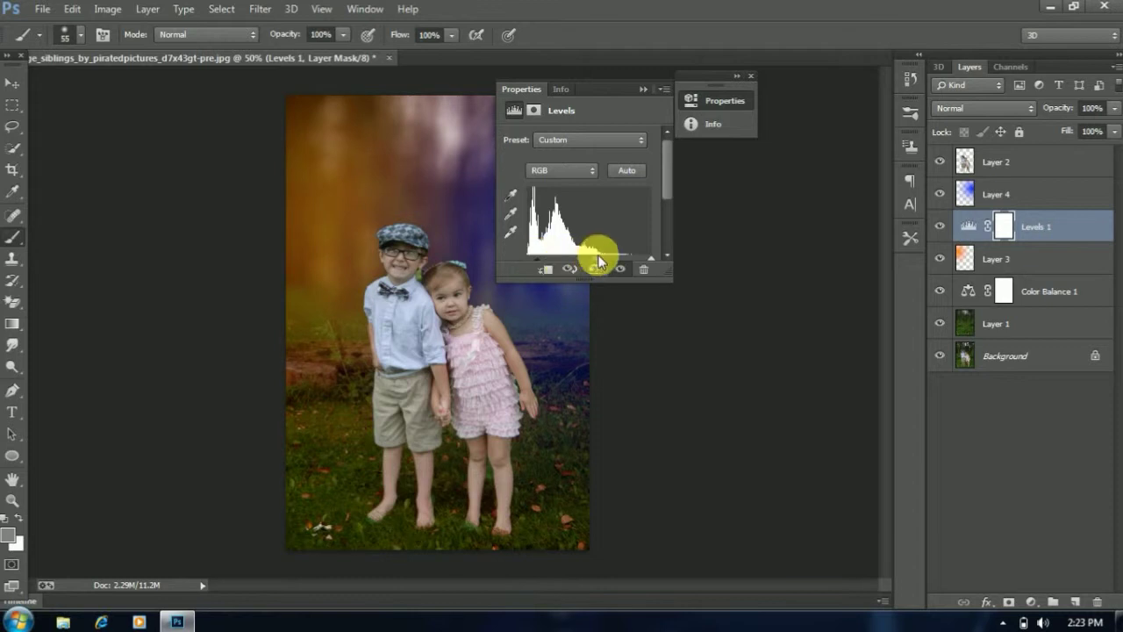
{"action": "mouse_move", "coordinate": [600, 261]}
{"action": "left_mouse_down"}
{"action": "mouse_move", "coordinate": [641, 265]}
{"action": "mouse_move", "coordinate": [590, 262]}
{"action": "left_mouse_up"}
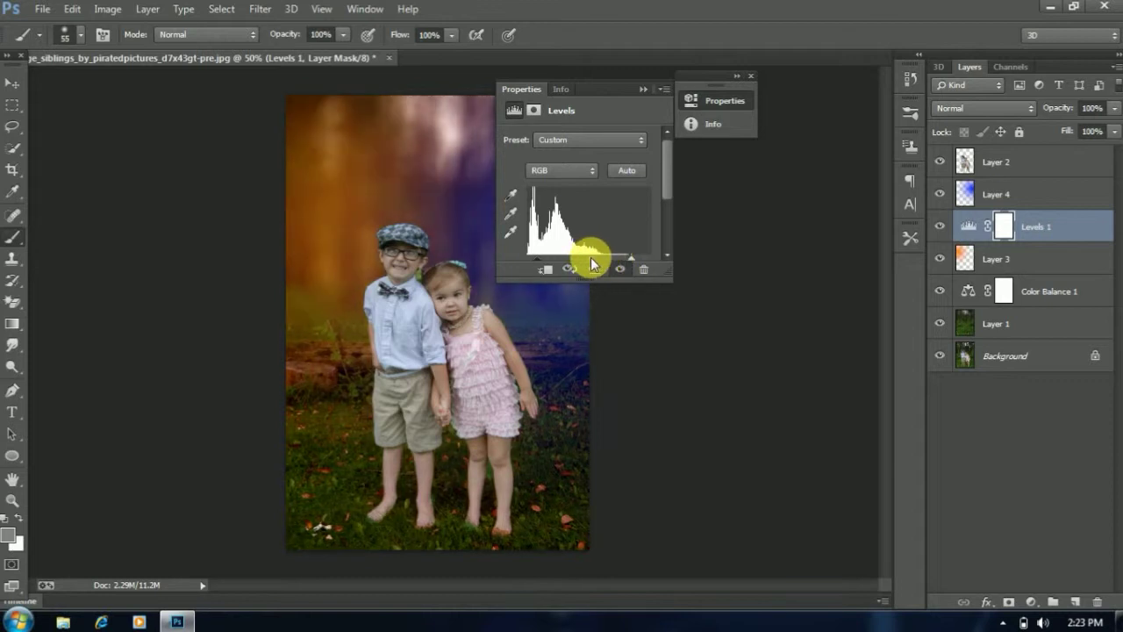
{"action": "left_click", "coordinate": [645, 89]}
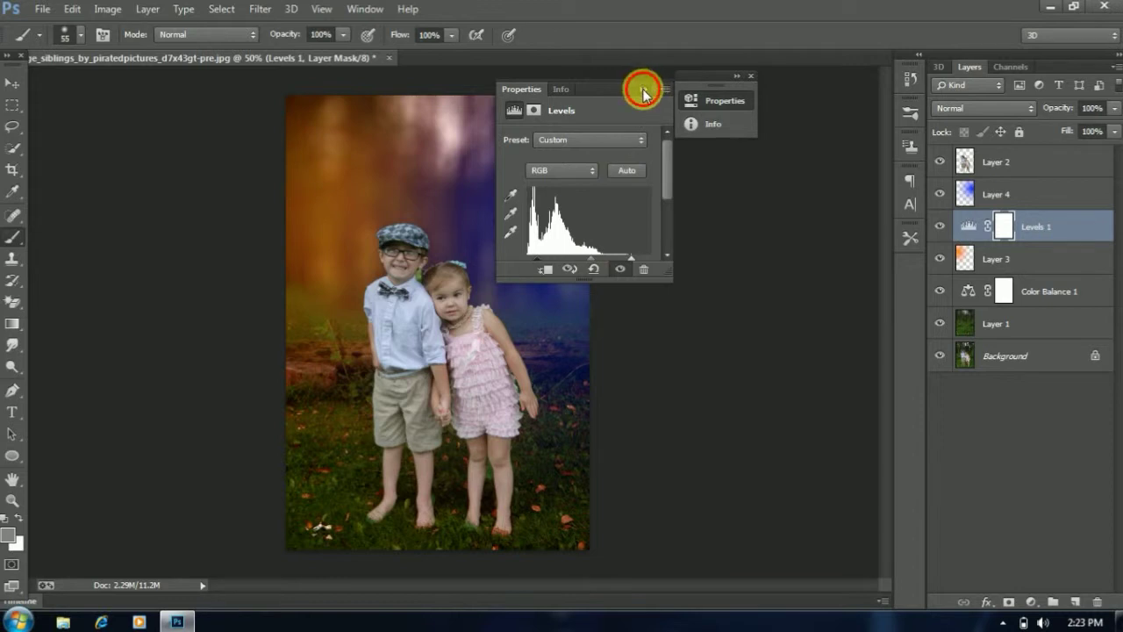
{"action": "left_click", "coordinate": [749, 76]}
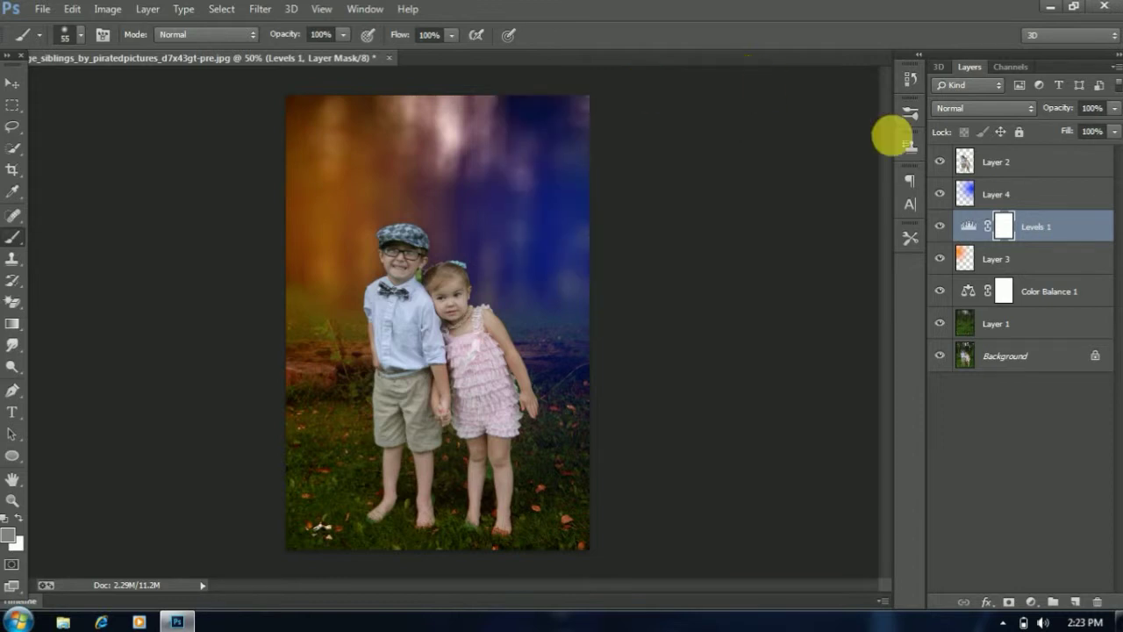
Compare the Levels effect on and off, then set its opacity to 85%
{"action": "left_click", "coordinate": [940, 227]}
{"action": "left_click", "coordinate": [940, 227]}
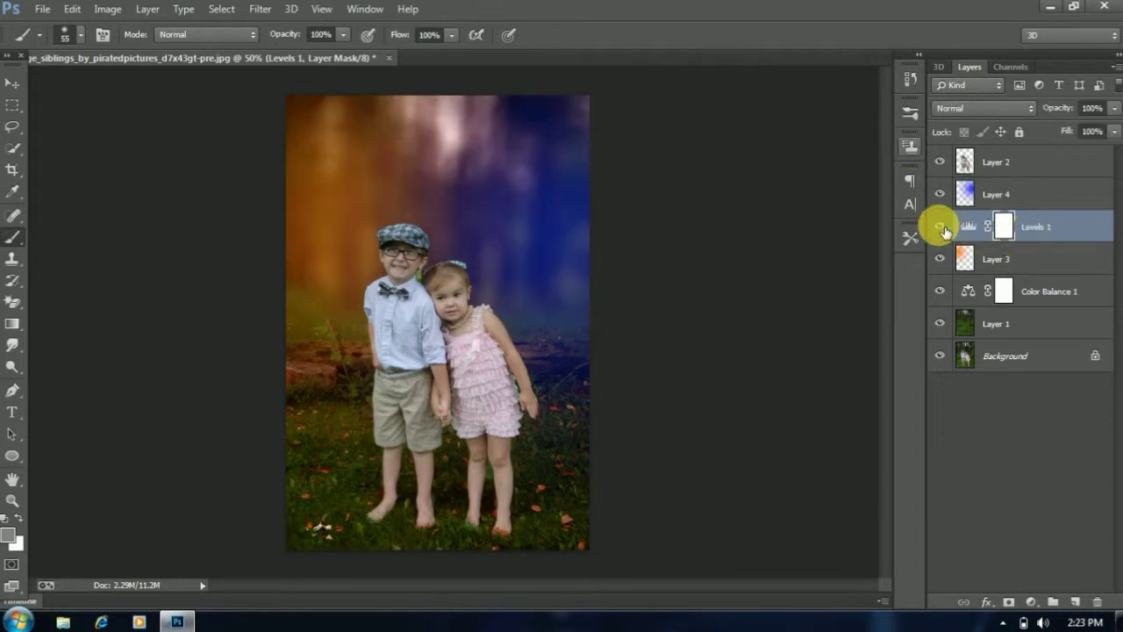
{"action": "left_click", "coordinate": [1116, 117]}
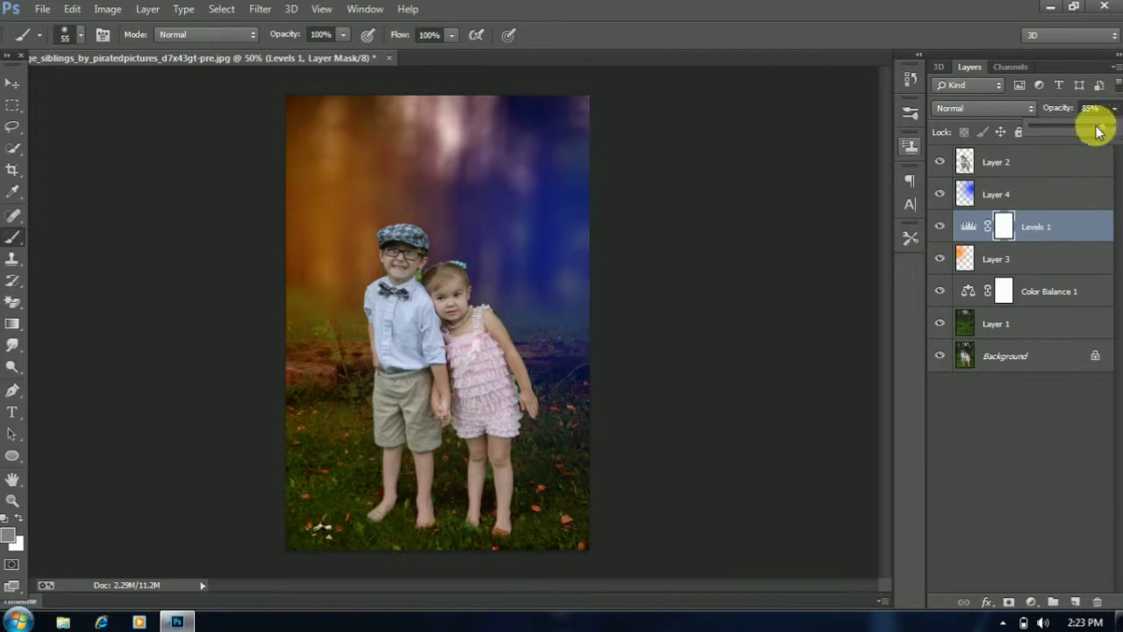
{"action": "left_click", "coordinate": [1013, 425]}
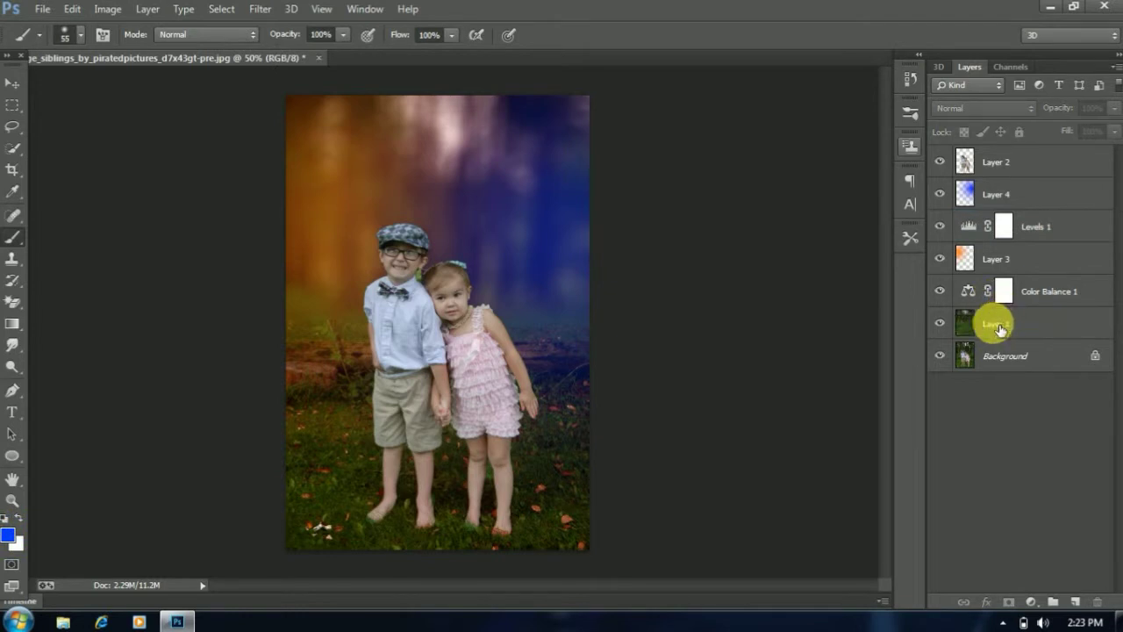
Apply a Lens Correction vignette amount of -68 to the blurred forest Layer 1
{"action": "left_click", "coordinate": [1001, 327]}
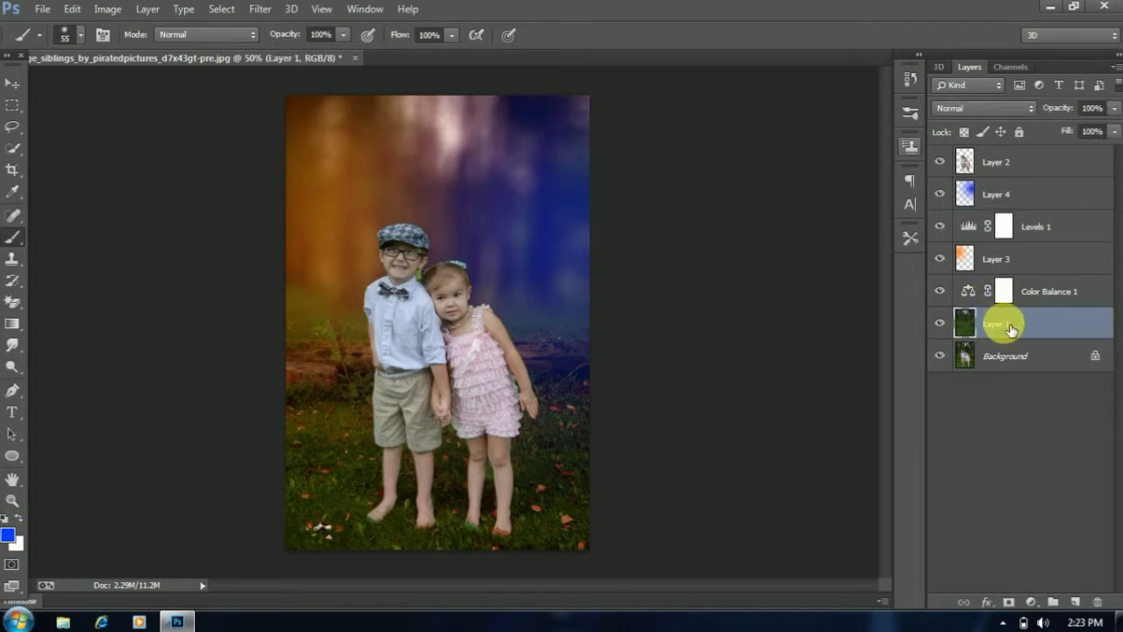
{"action": "left_click", "coordinate": [261, 10]}
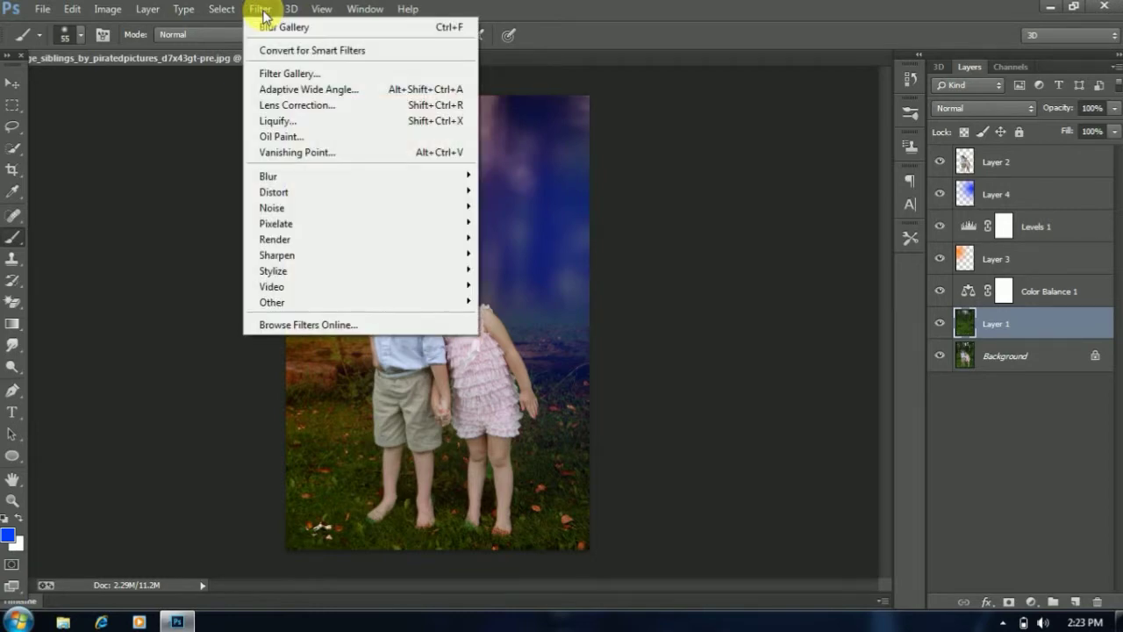
{"action": "left_click", "coordinate": [299, 105]}
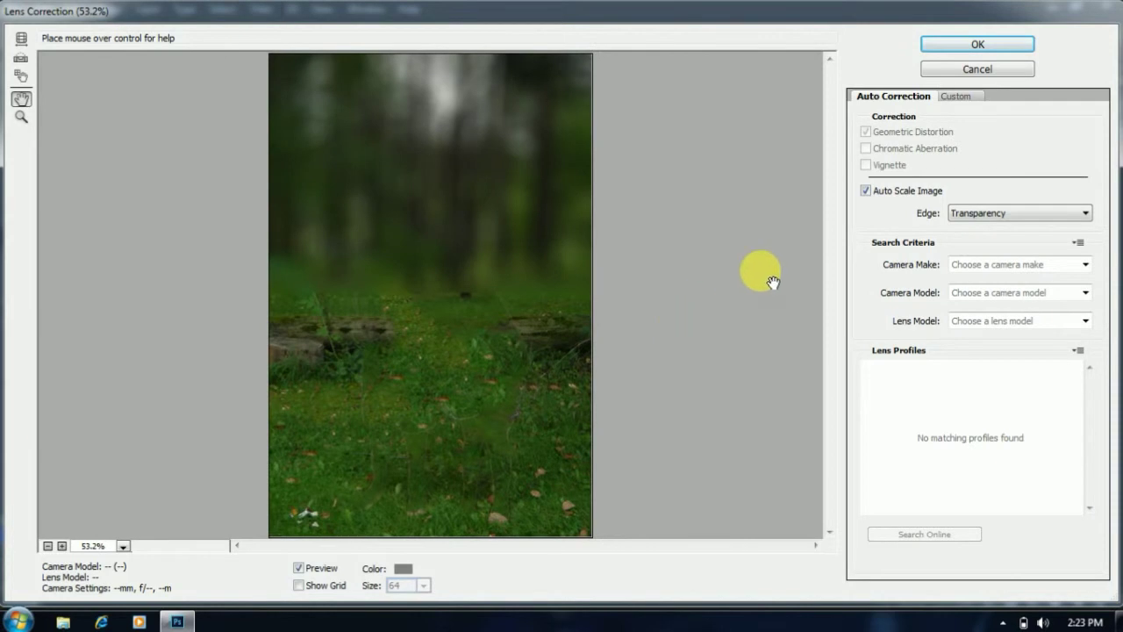
{"action": "left_click", "coordinate": [952, 96]}
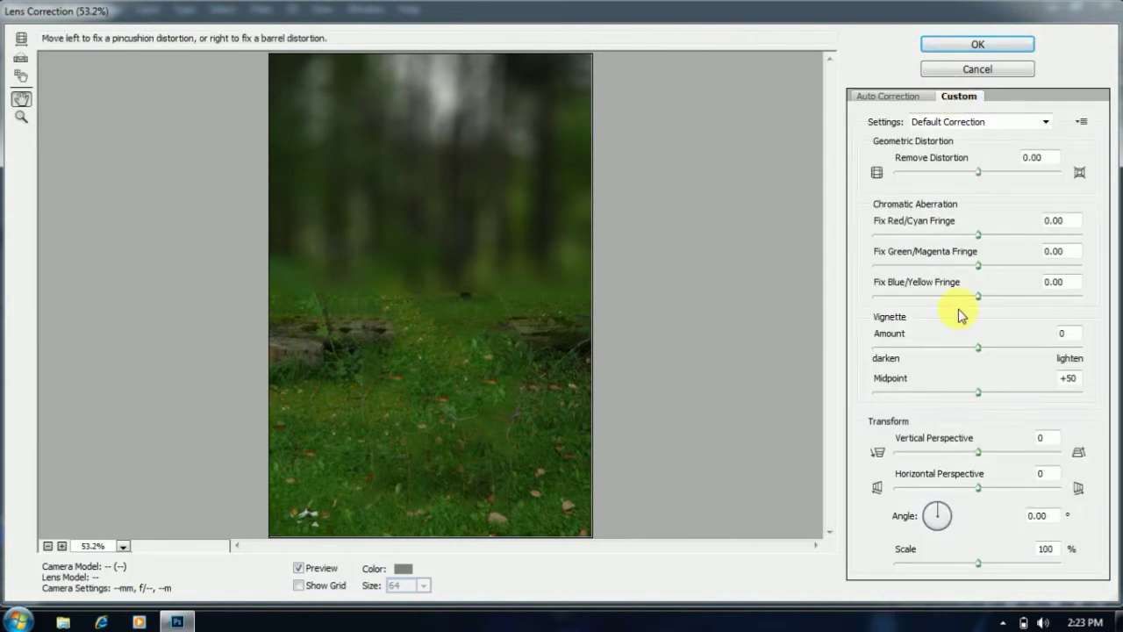
{"action": "left_click_drag", "start_coordinate": [981, 354], "coordinate": [908, 353]}
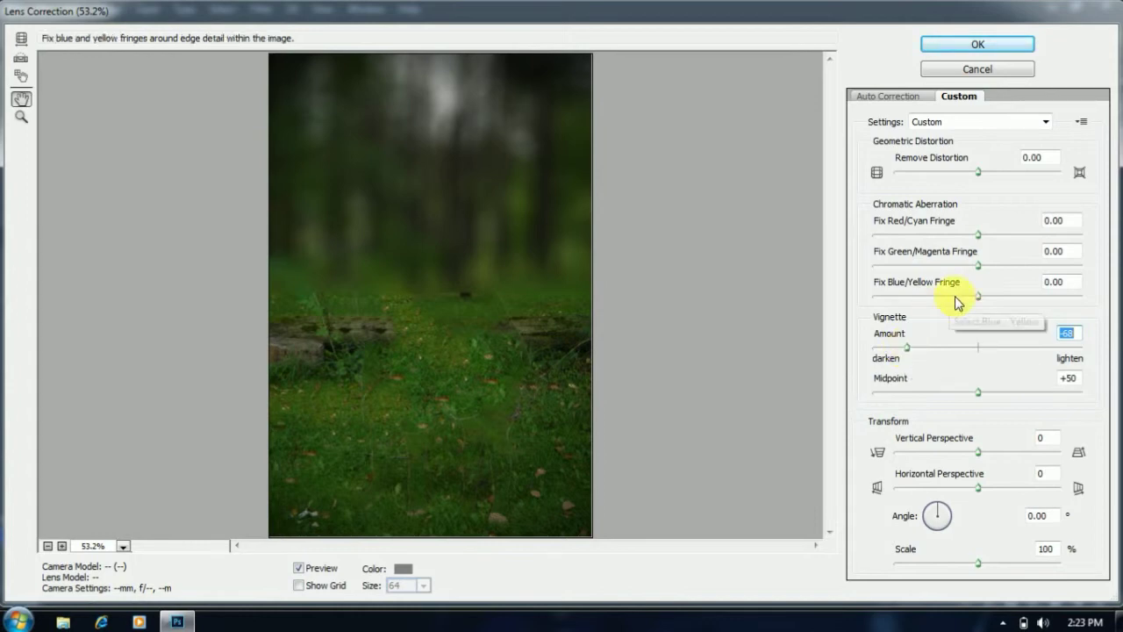
{"action": "left_click", "coordinate": [990, 51]}
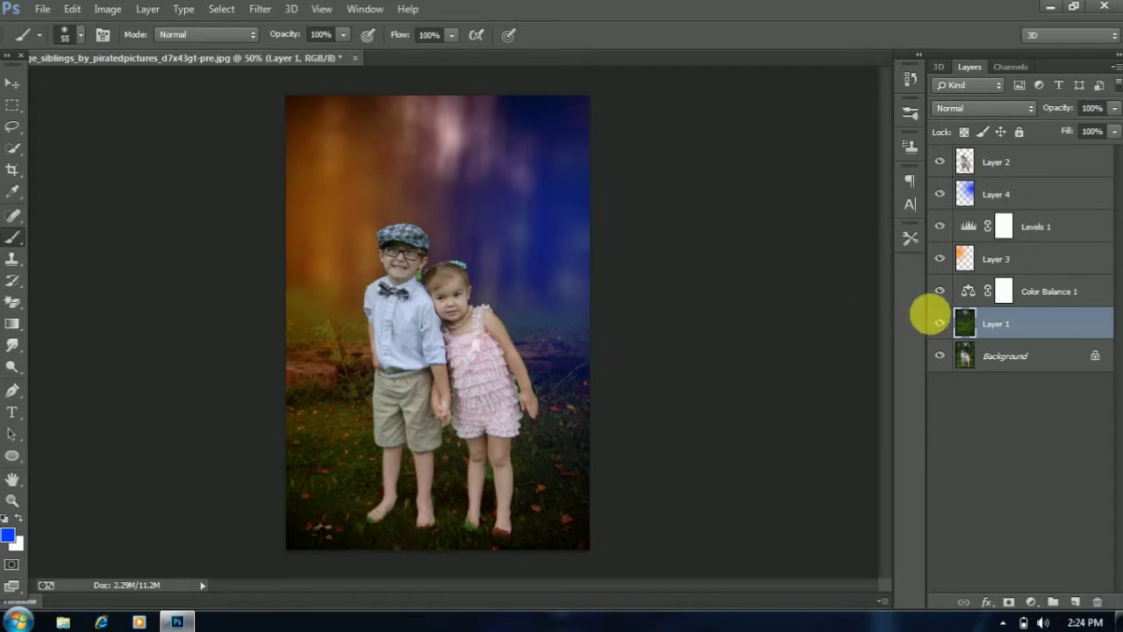
Toggle Layer 1, the orange light leak and Levels 1 off and on to compare
{"action": "left_click", "coordinate": [940, 322]}
{"action": "left_click", "coordinate": [940, 323]}
{"action": "left_click", "coordinate": [940, 259]}
{"action": "left_click", "coordinate": [942, 259]}
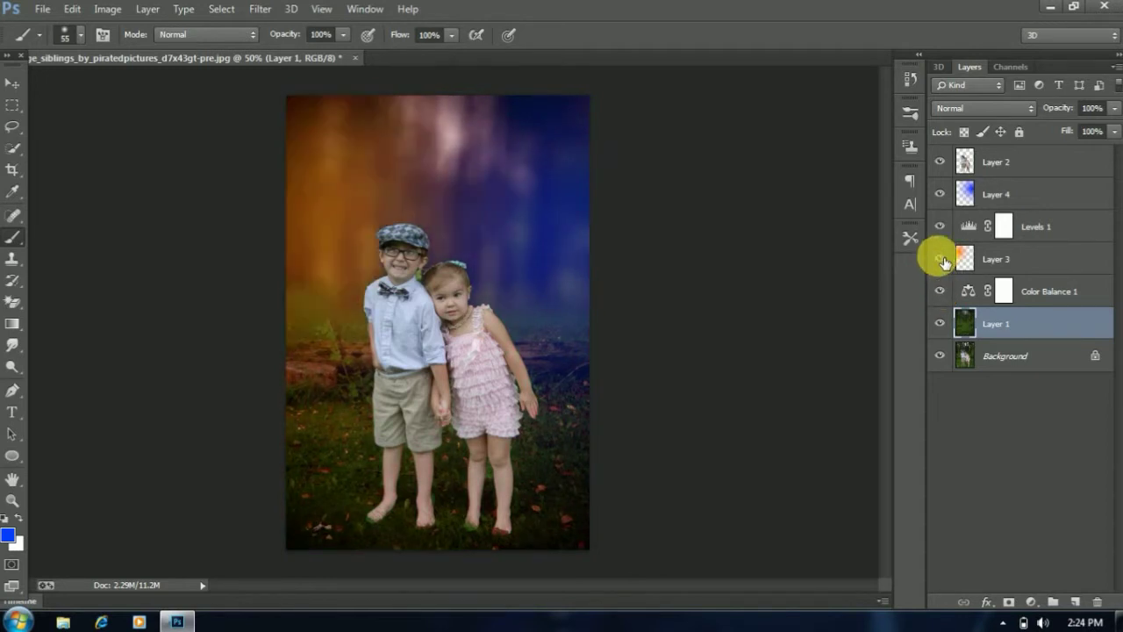
{"action": "left_click", "coordinate": [941, 228]}
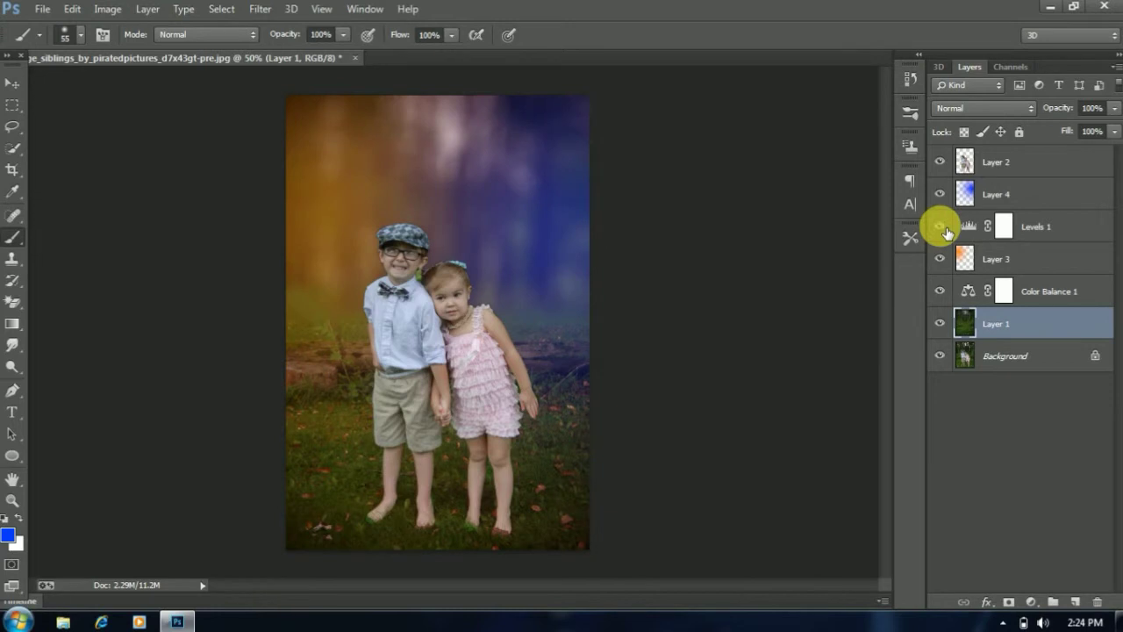
{"action": "left_click", "coordinate": [942, 227]}
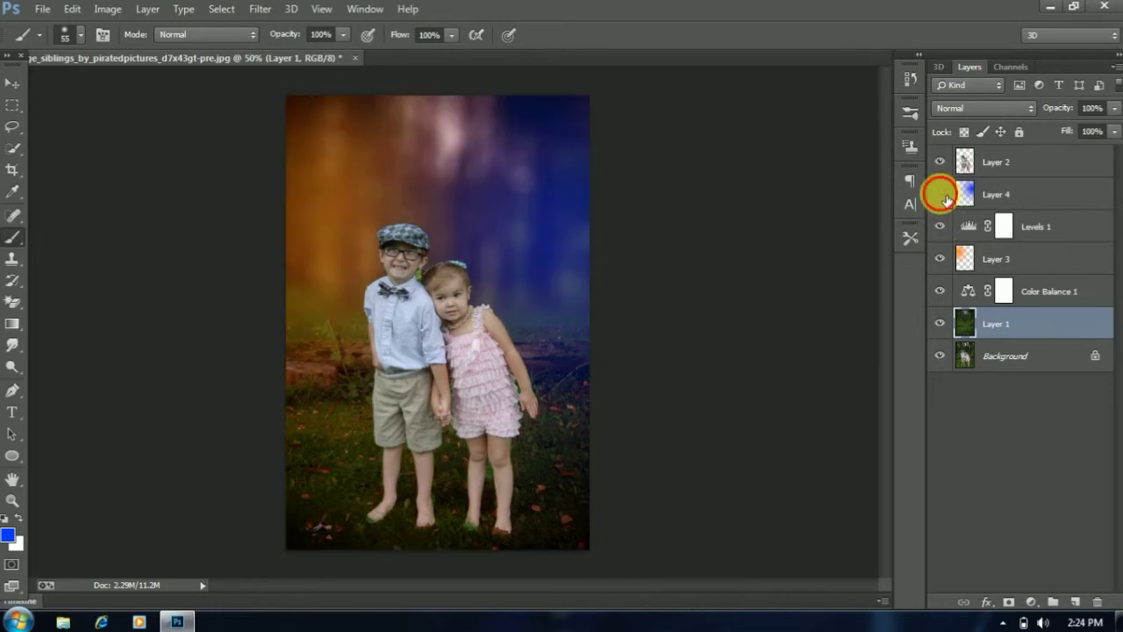
Toggle the blue light leak and children layers off and on, then minimize Photoshop
{"action": "left_click", "coordinate": [942, 196]}
{"action": "left_click", "coordinate": [942, 195]}
{"action": "left_click", "coordinate": [942, 164]}
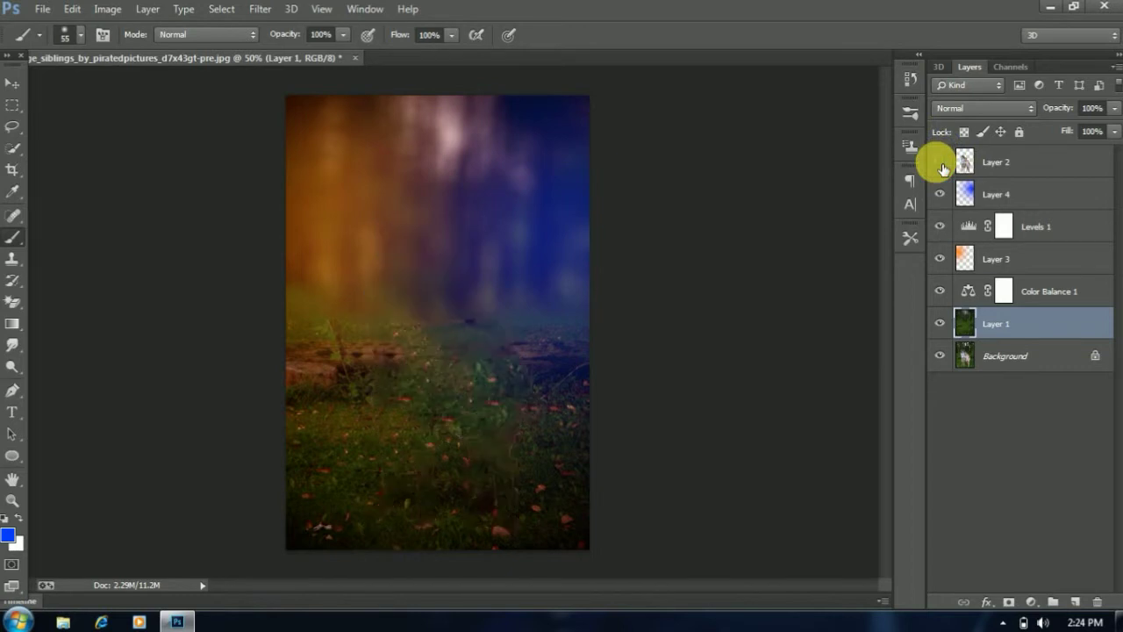
{"action": "left_click", "coordinate": [941, 163]}
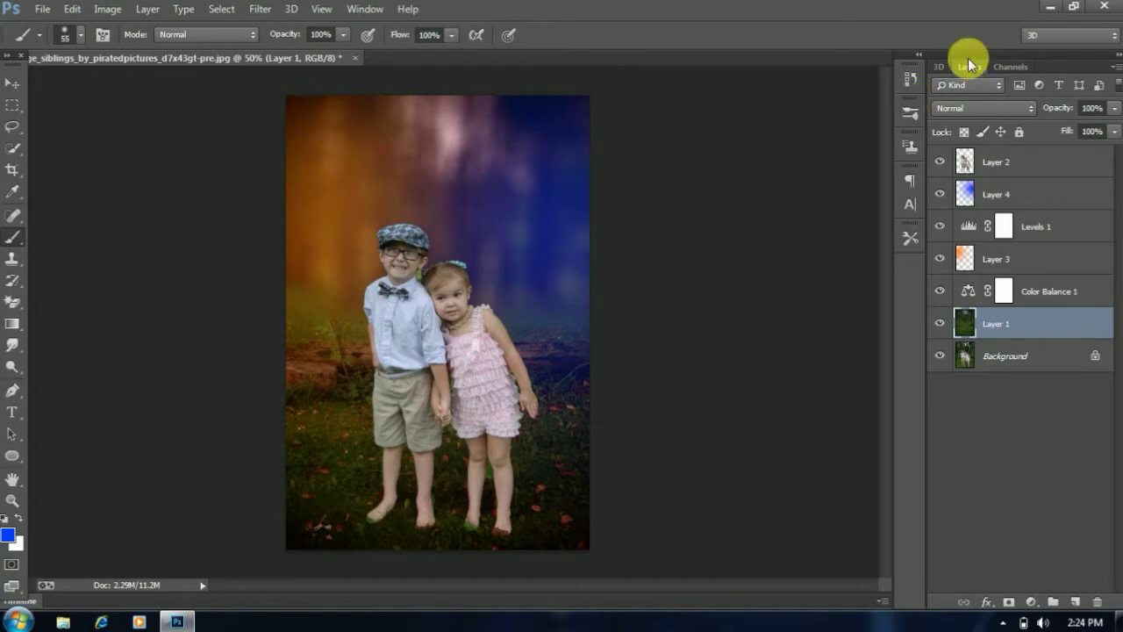
{"action": "left_click", "coordinate": [1052, 8]}
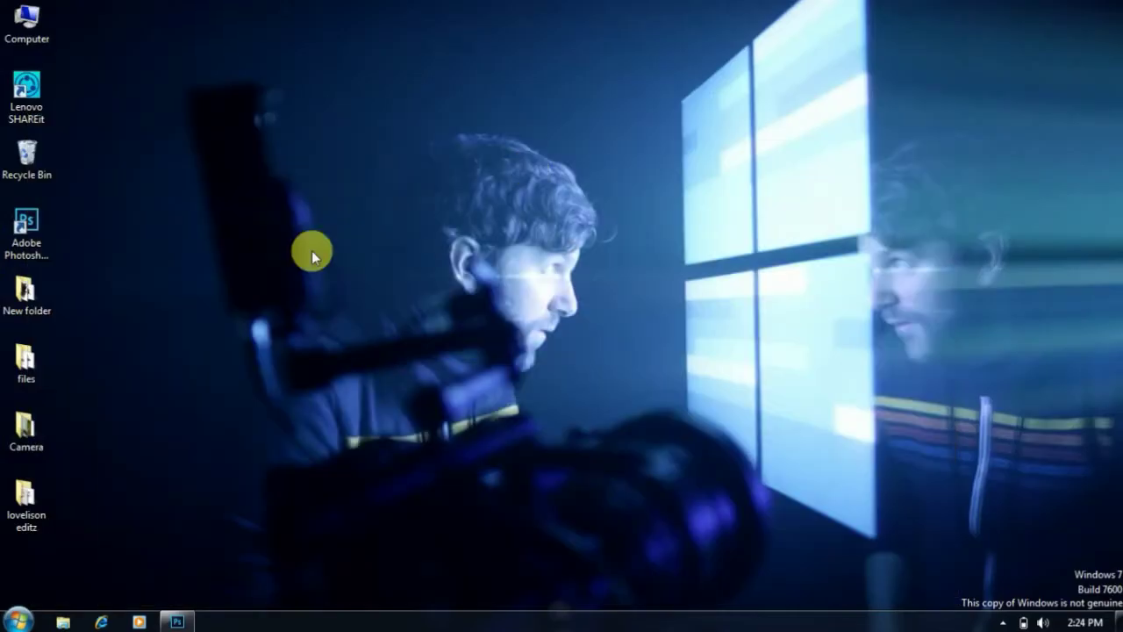
Open the vintage_siblings photo from New folder > today > today in Photo Viewer
{"action": "double_click", "coordinate": [25, 294]}
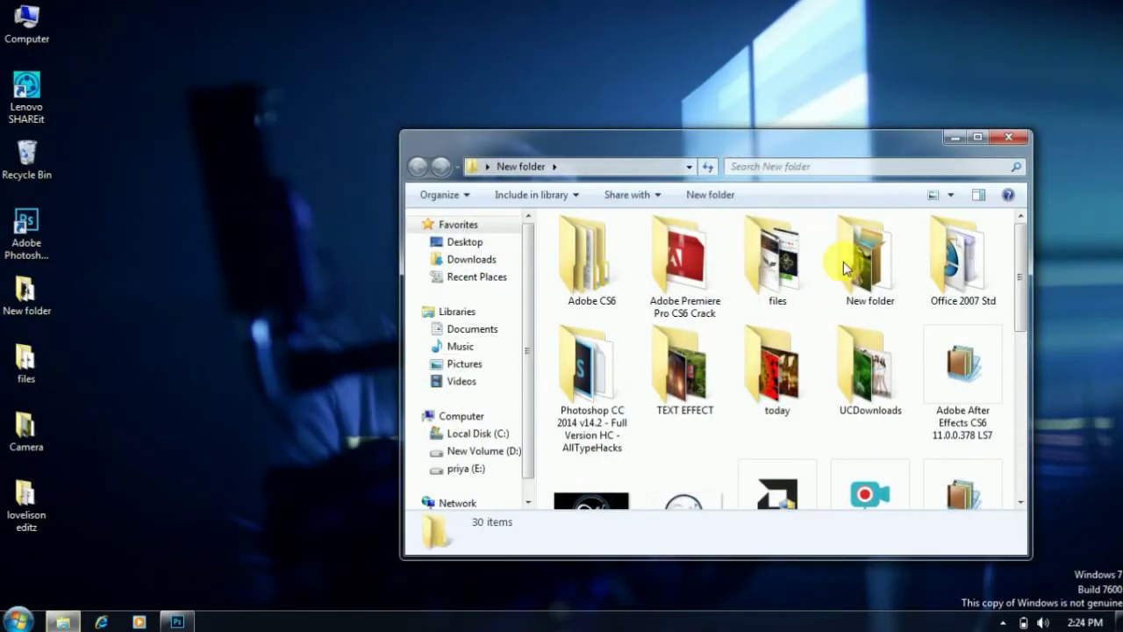
{"action": "double_click", "coordinate": [794, 386]}
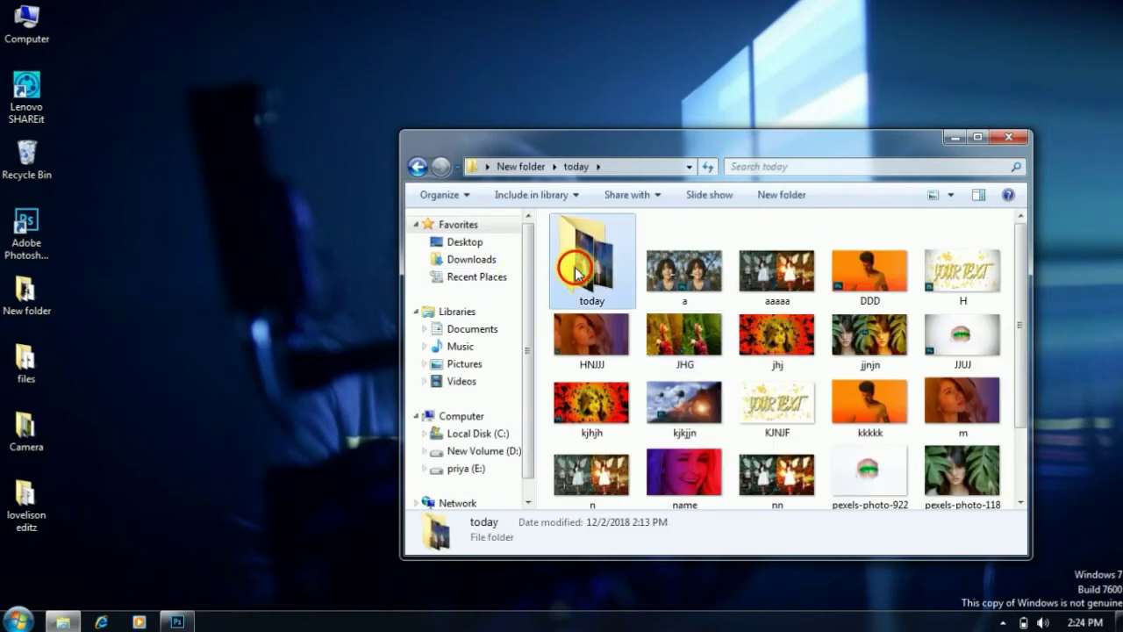
{"action": "double_click", "coordinate": [579, 268]}
{"action": "double_click", "coordinate": [687, 254]}
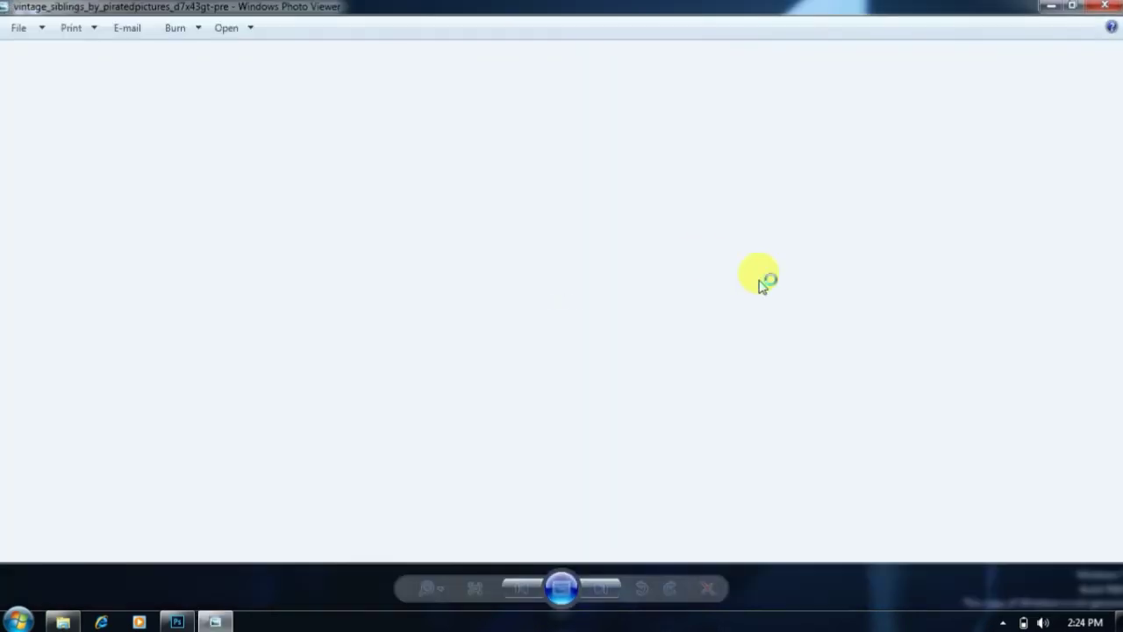
View the photo as a full-screen slideshow, then close Photo Viewer and the folder window
{"action": "left_click", "coordinate": [562, 583]}
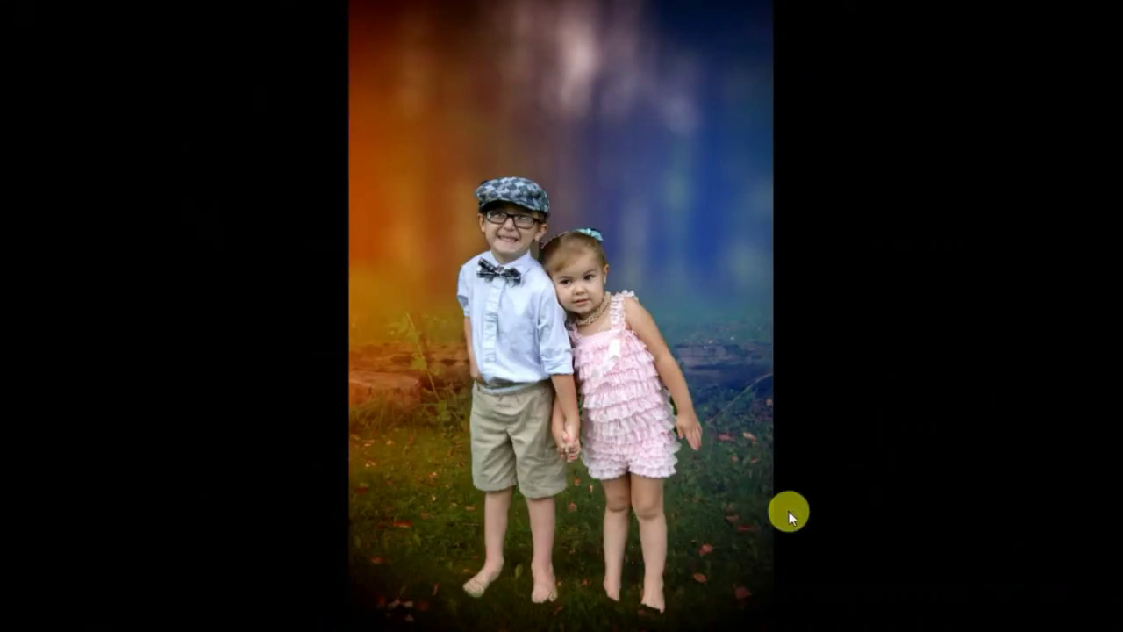
{"action": "key", "text": "Escape"}
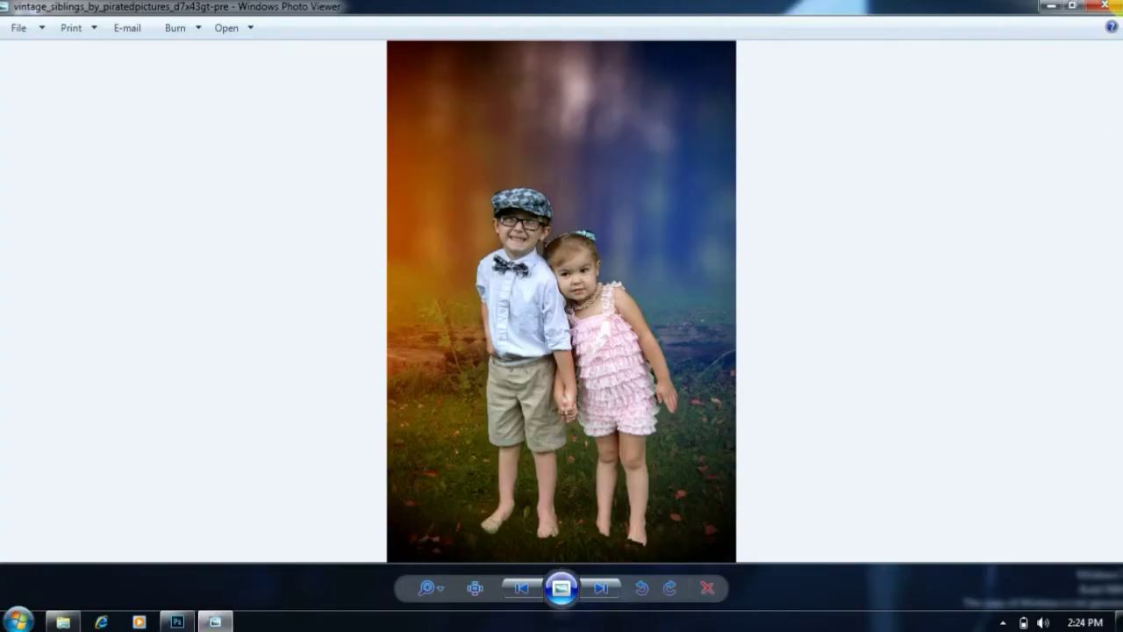
{"action": "left_click", "coordinate": [1119, 7]}
{"action": "left_click", "coordinate": [1003, 141]}
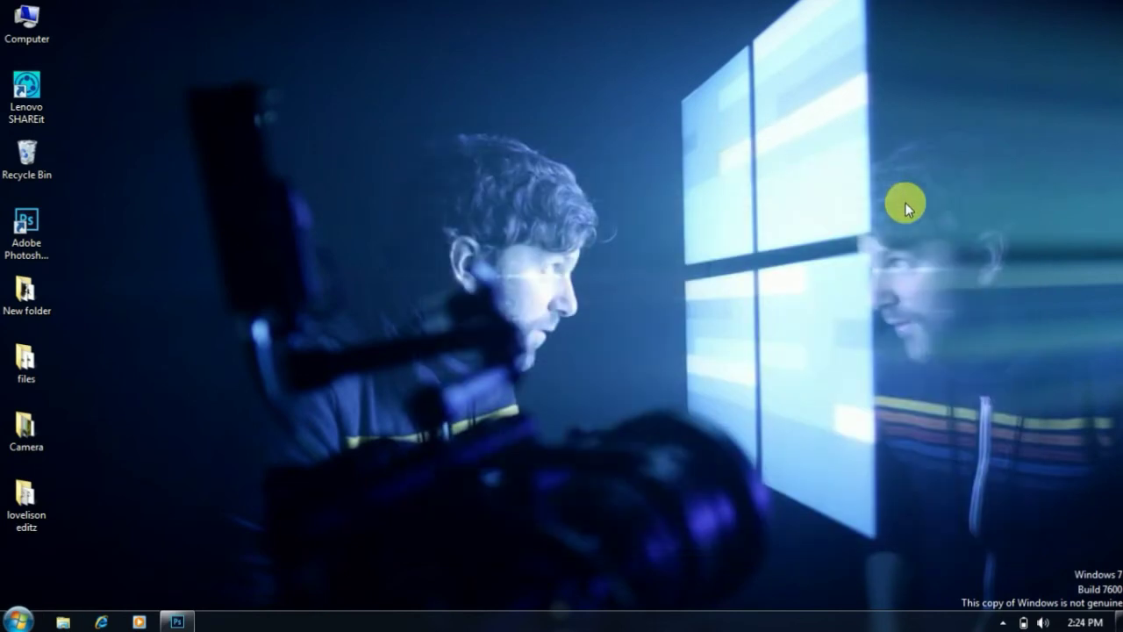